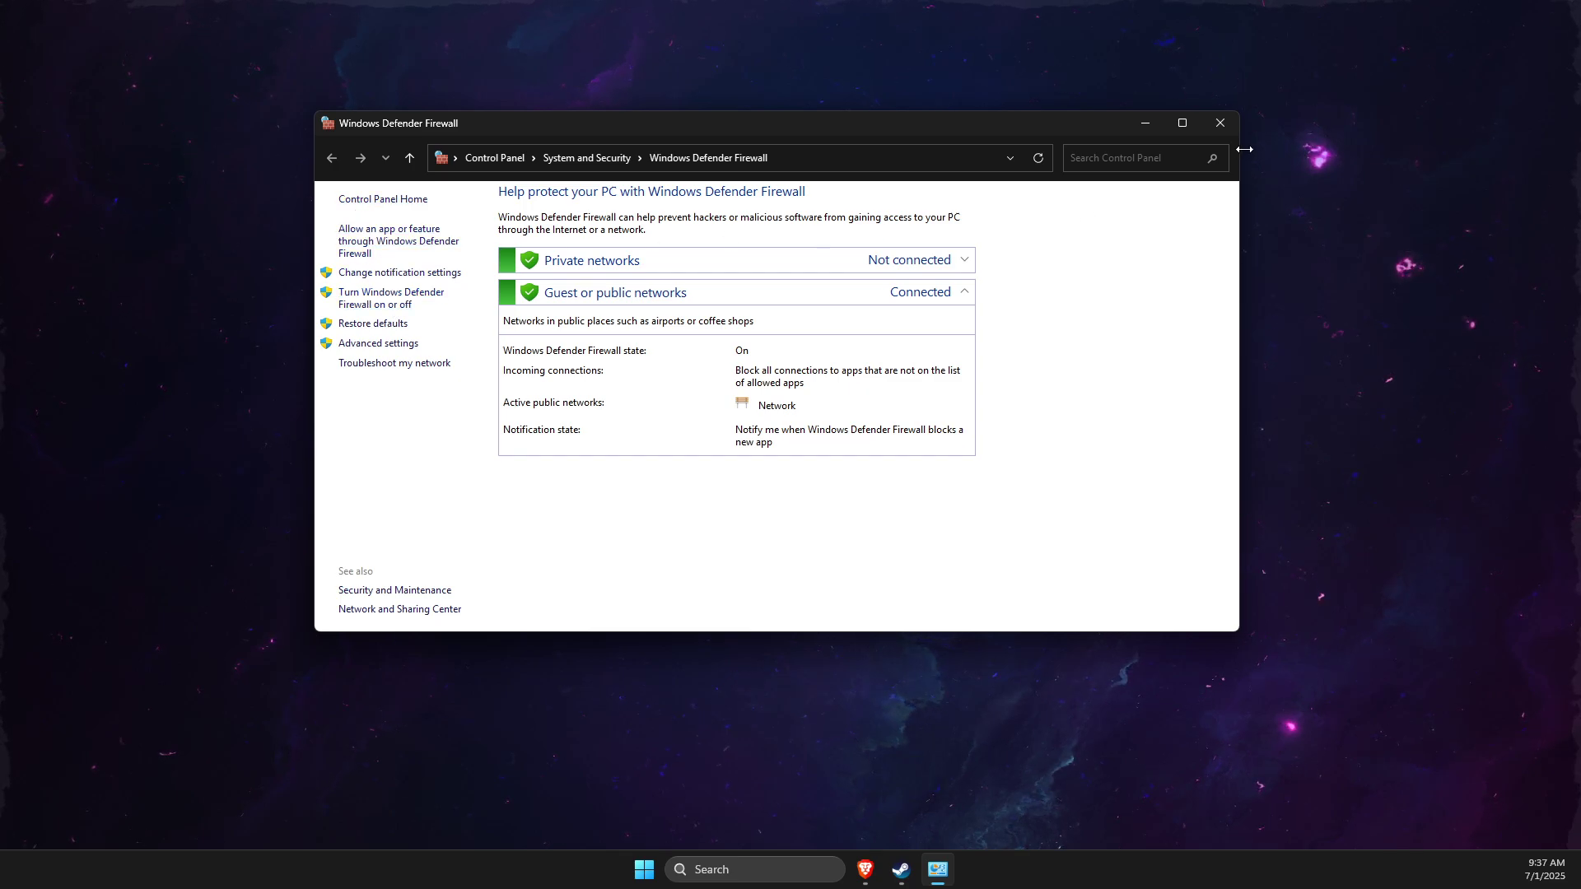
- Open the firewall's advanced security settings and start a new inbound rule of the Port type
key("super")
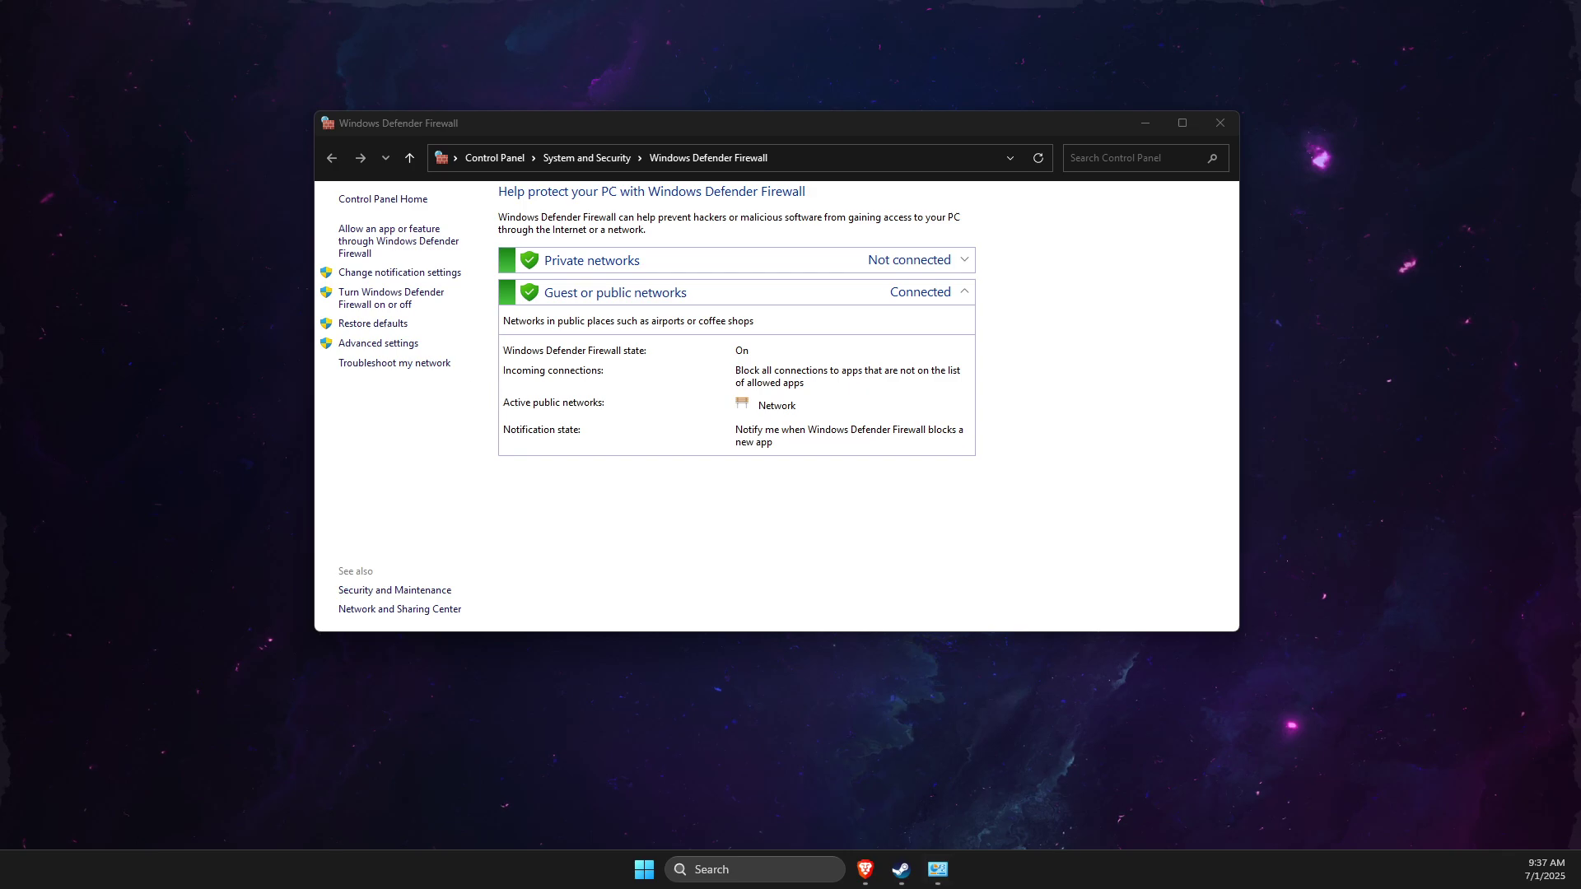
left_click(419, 170)
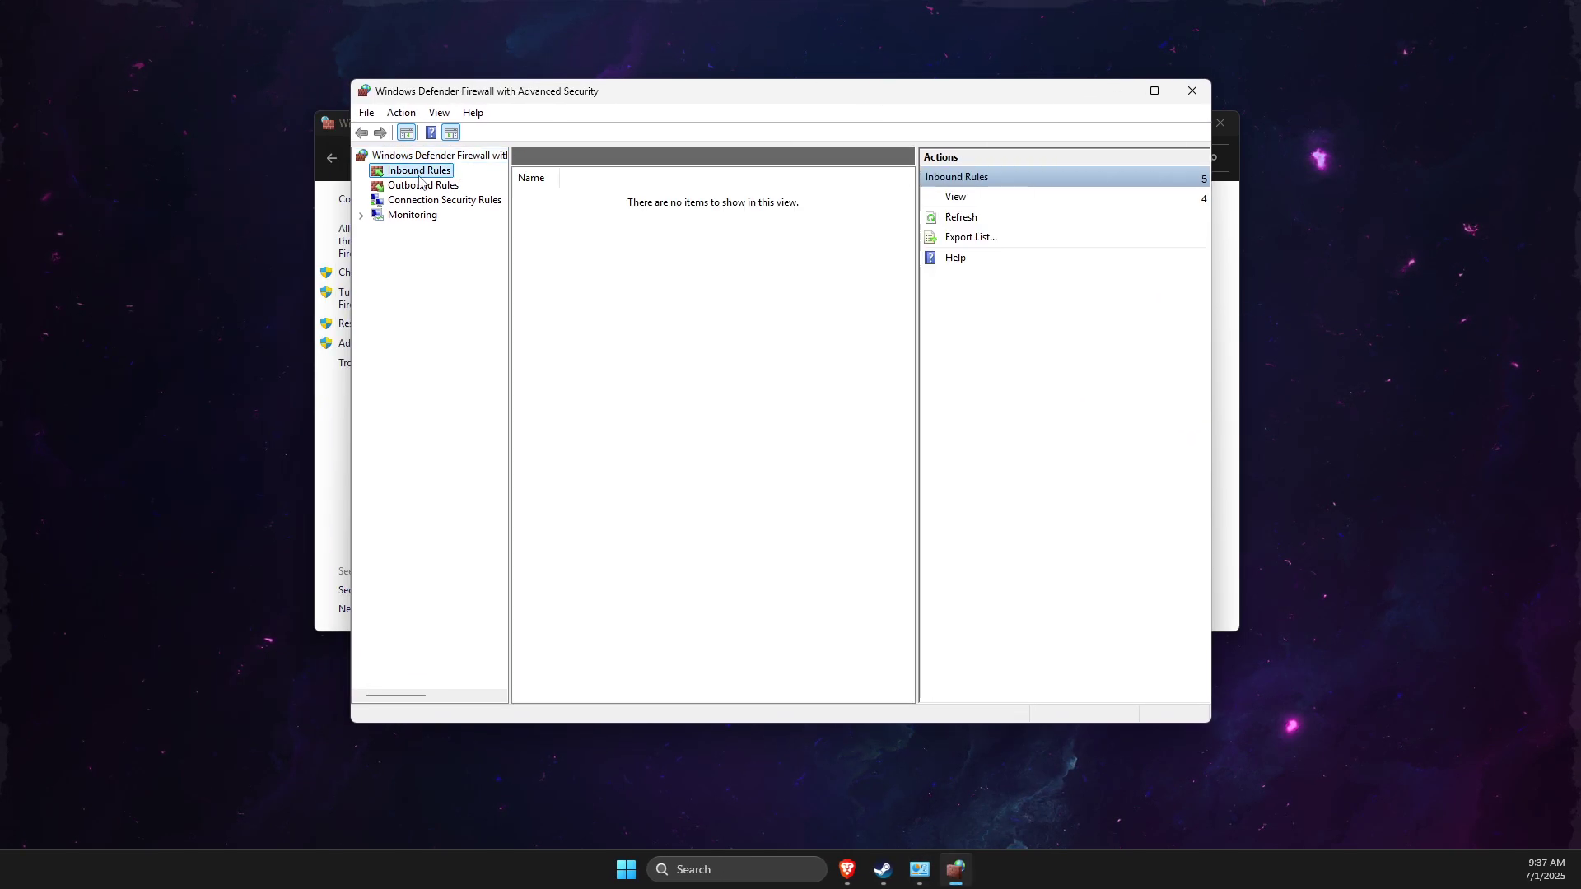
left_click(970, 198)
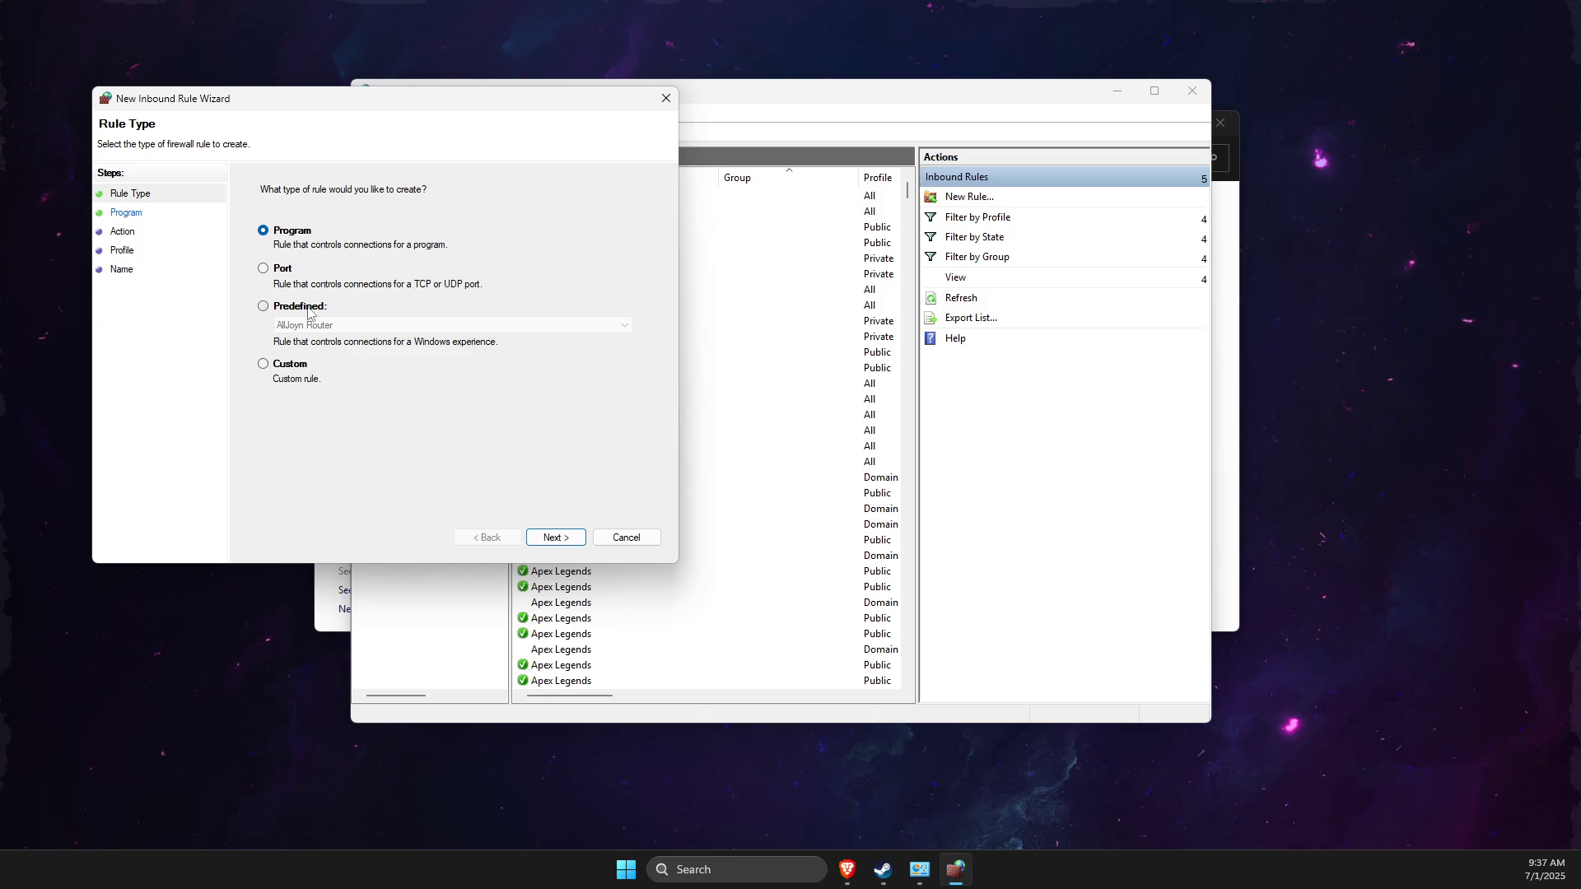
left_click(264, 268)
left_click(556, 537)
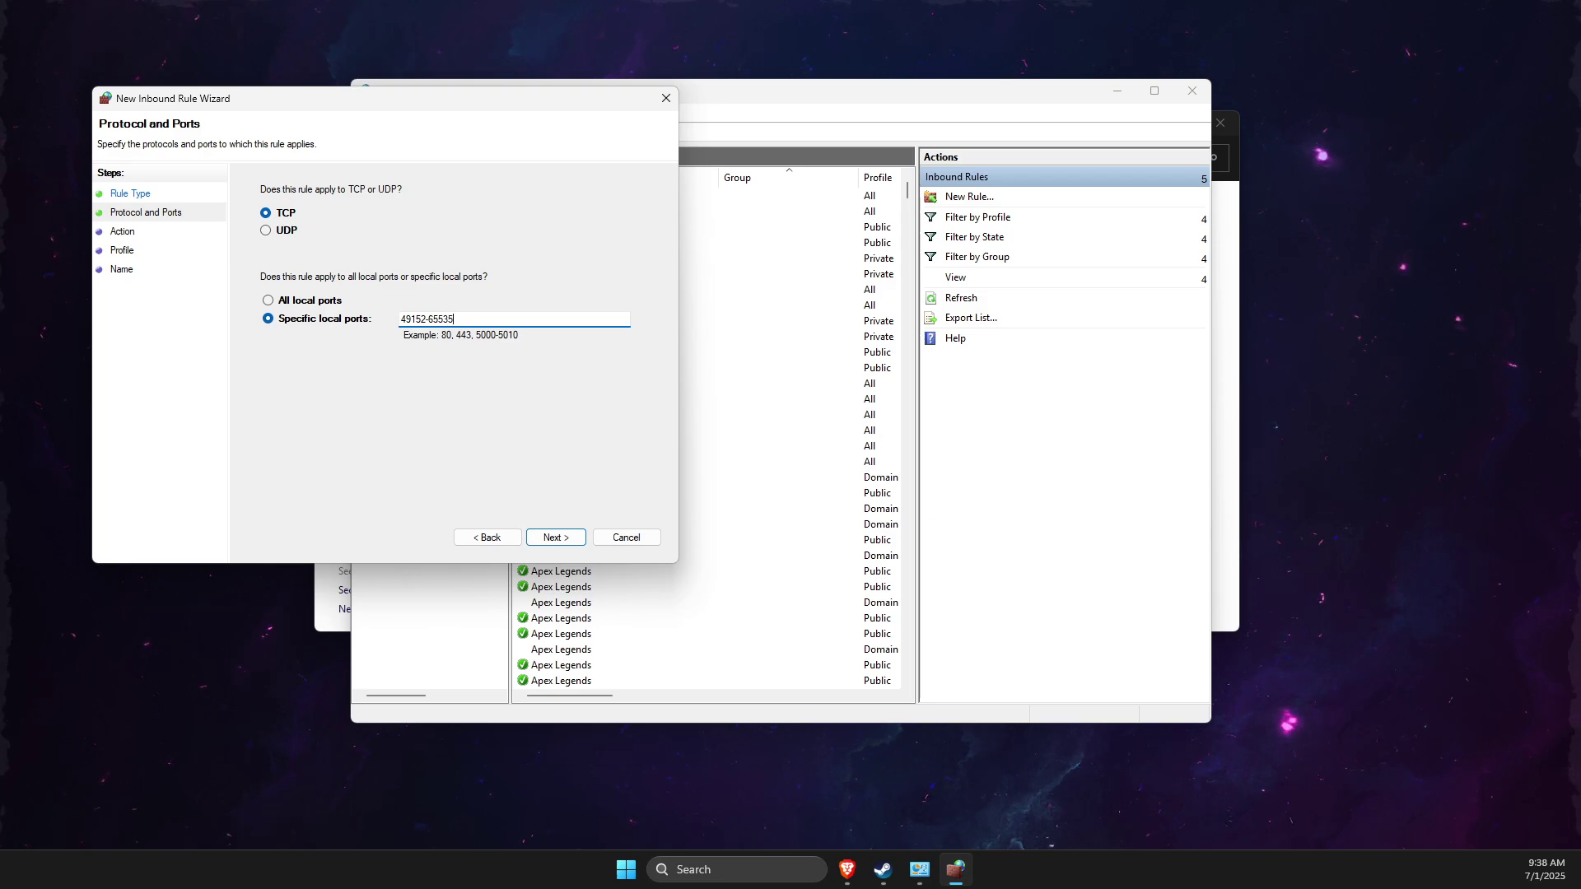
left_click(555, 540)
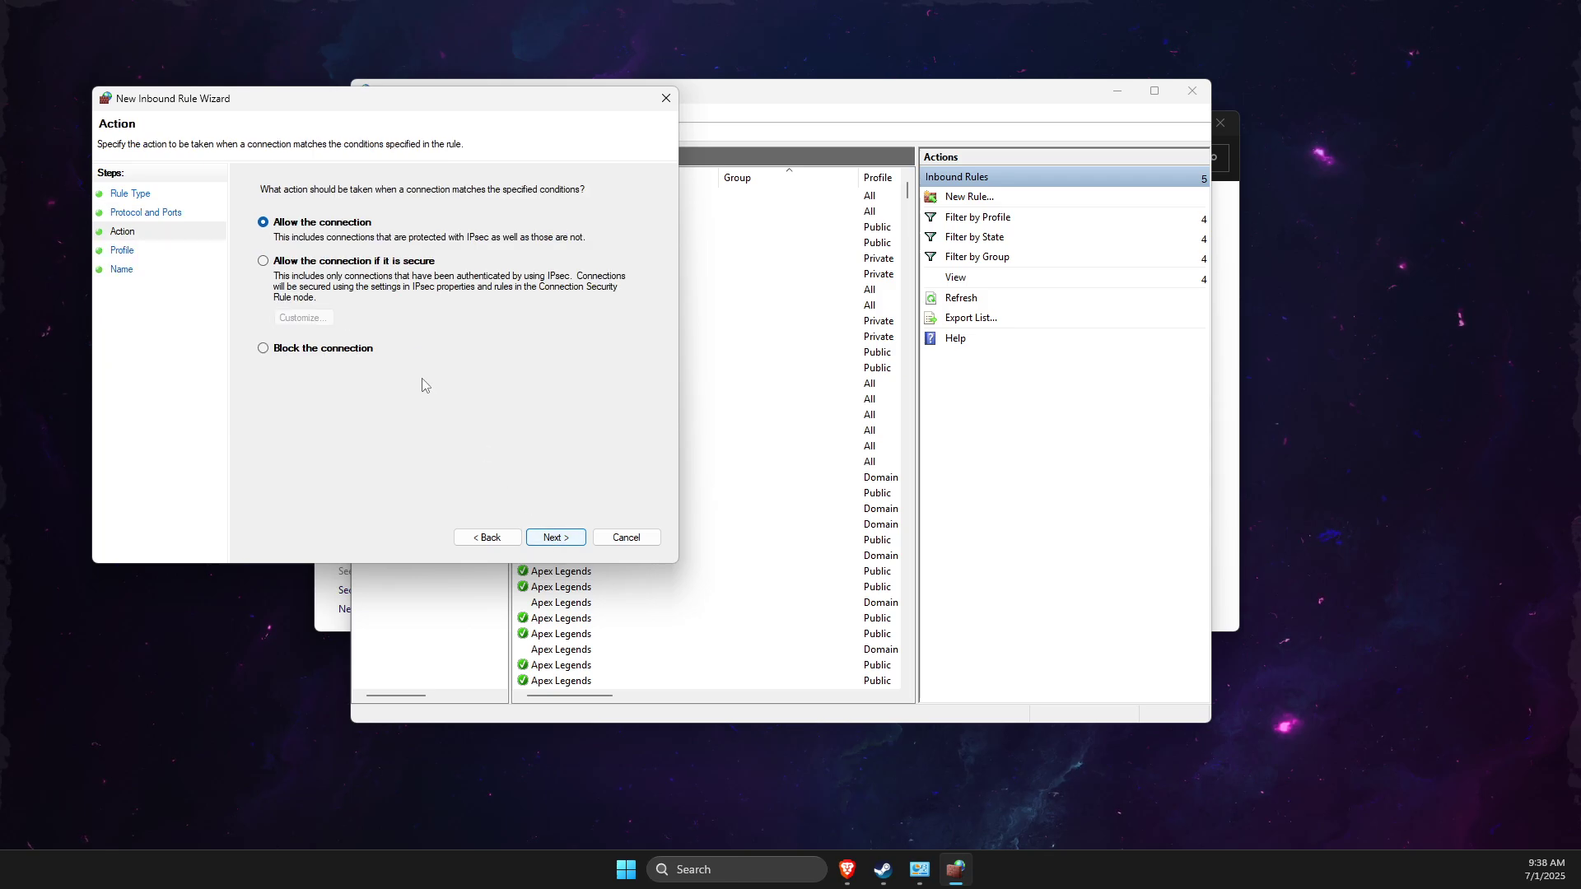
left_click(561, 540)
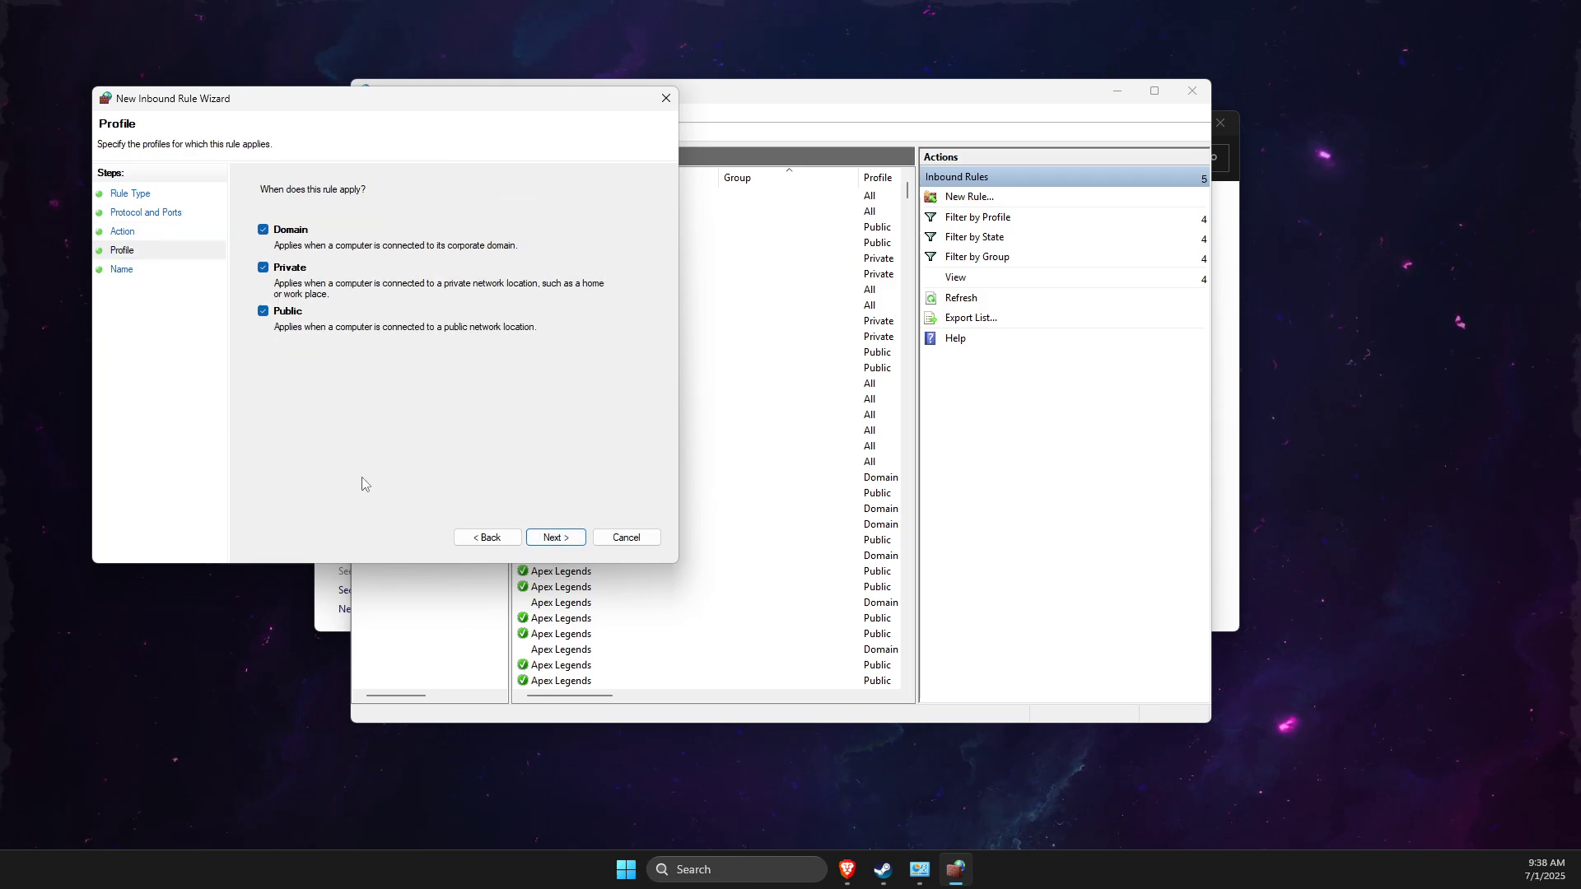
left_click(534, 538)
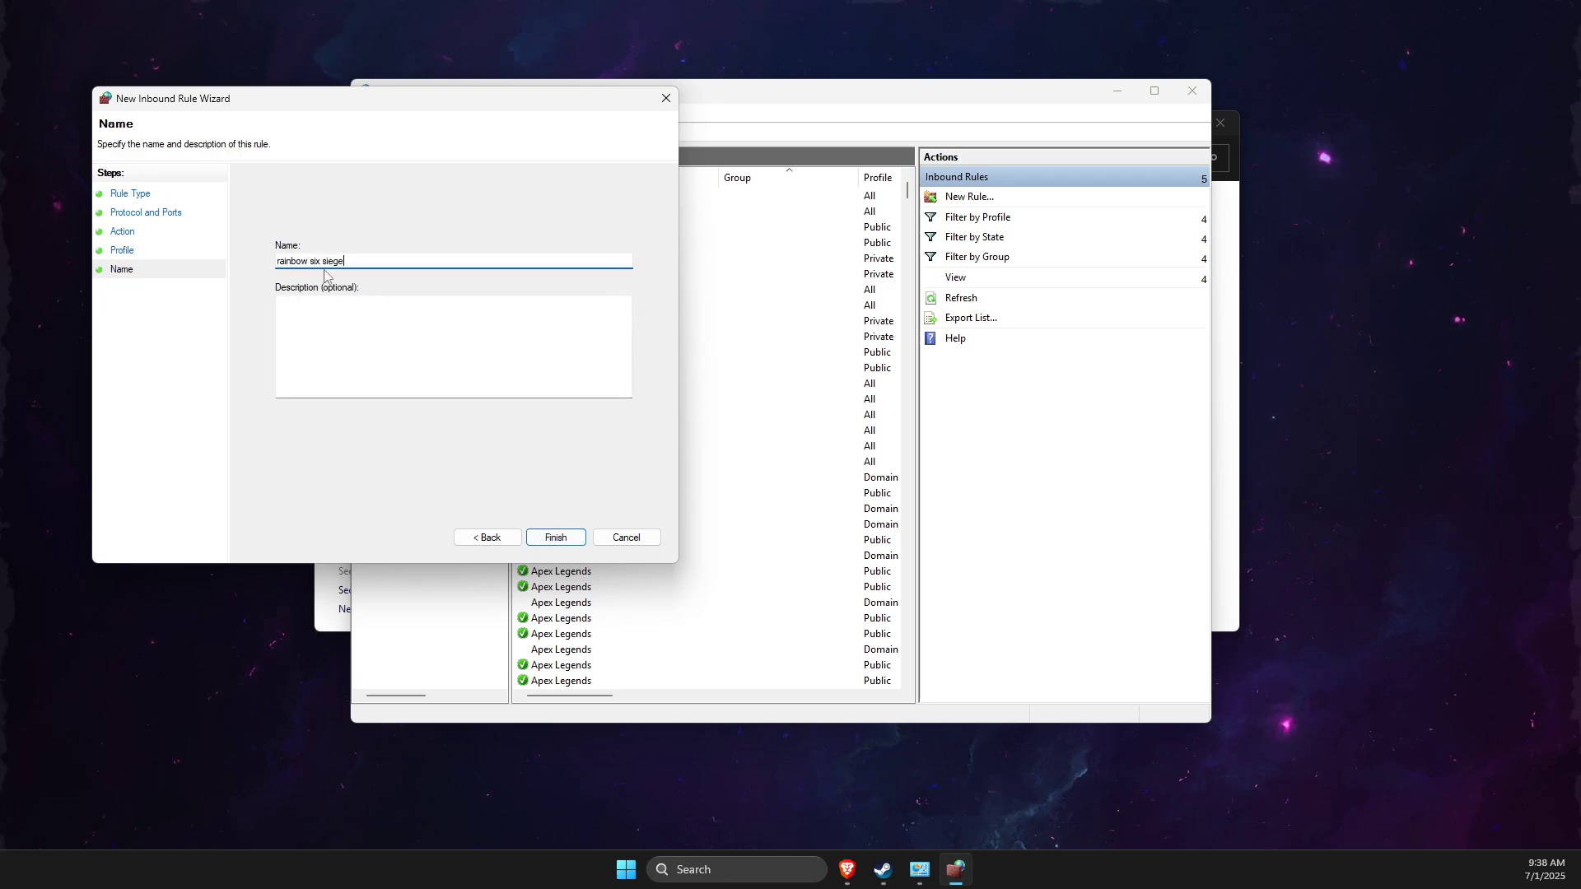
left_click(555, 537)
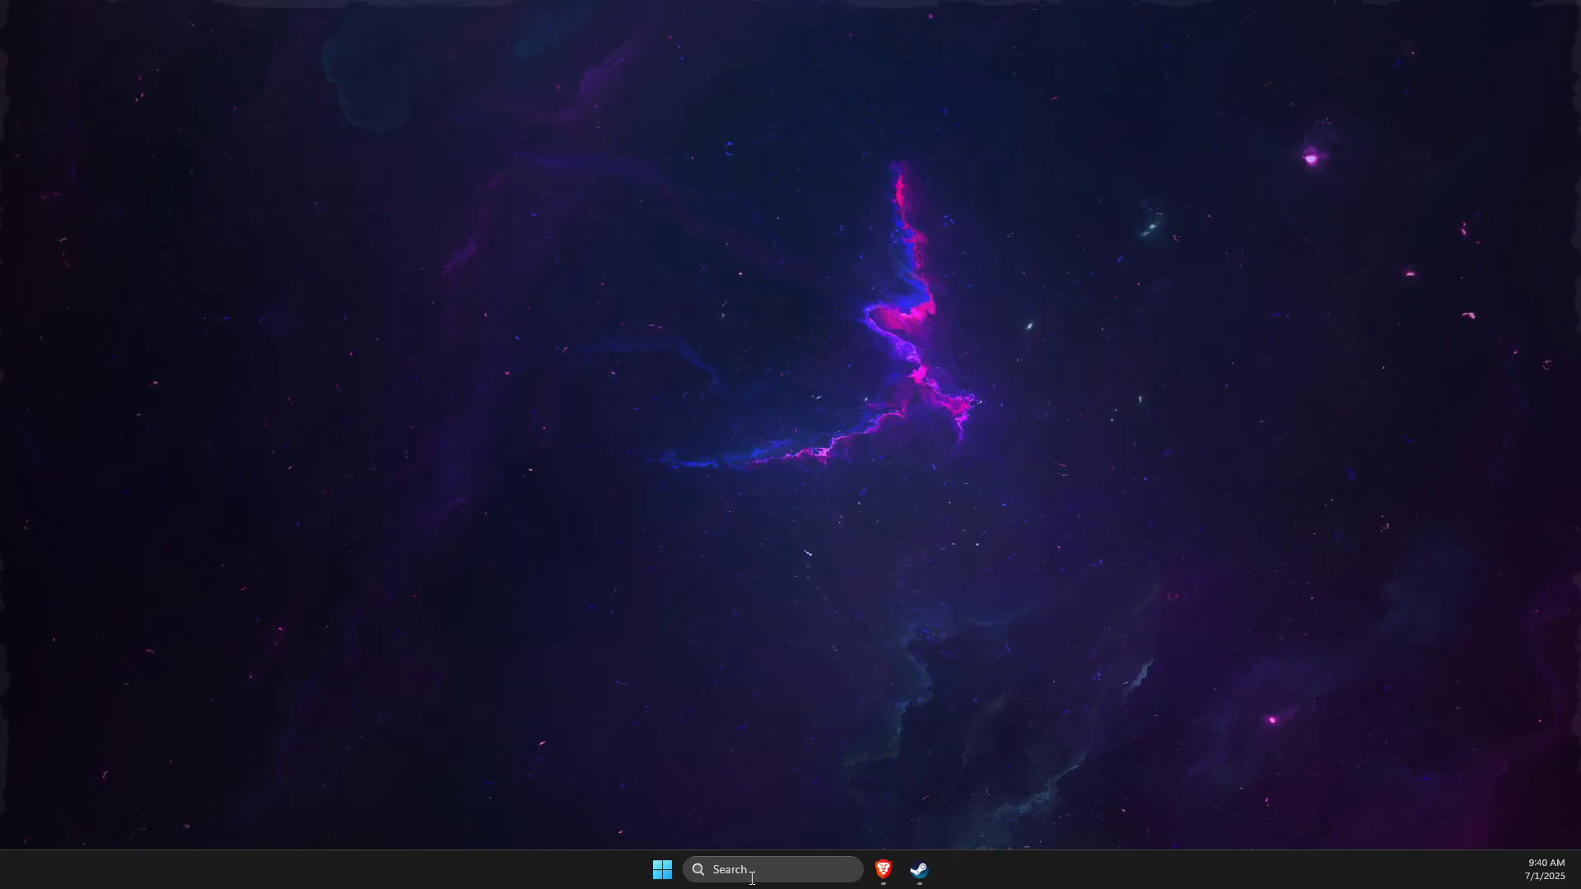
- Open the Local Group Policy Editor by running gpedit.msc from the Run dialog
left_click(744, 870)
type("run")
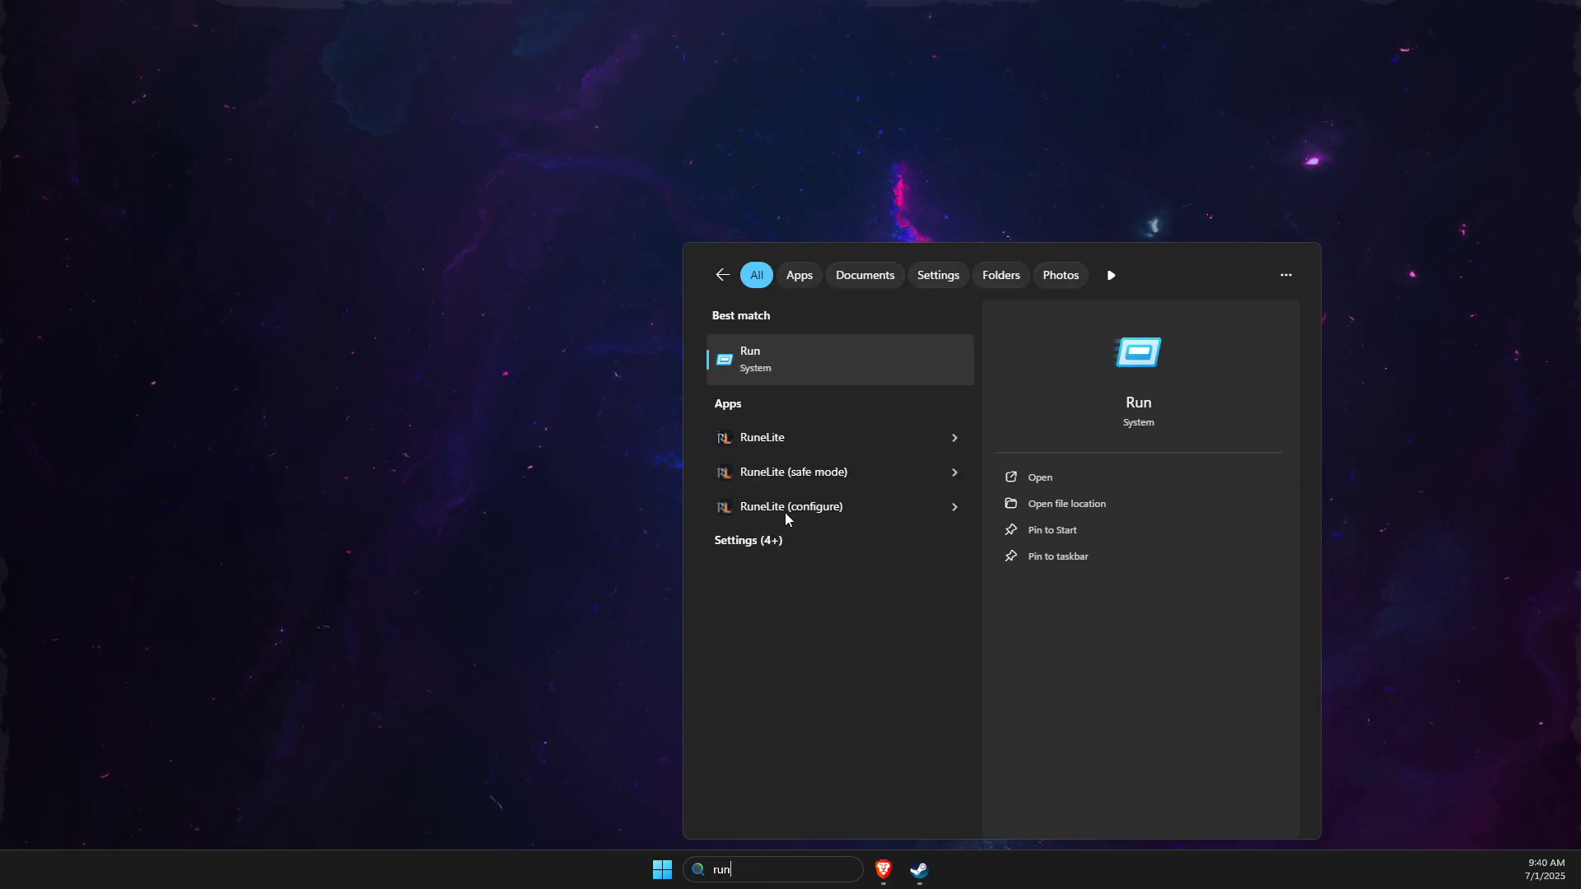
left_click(788, 369)
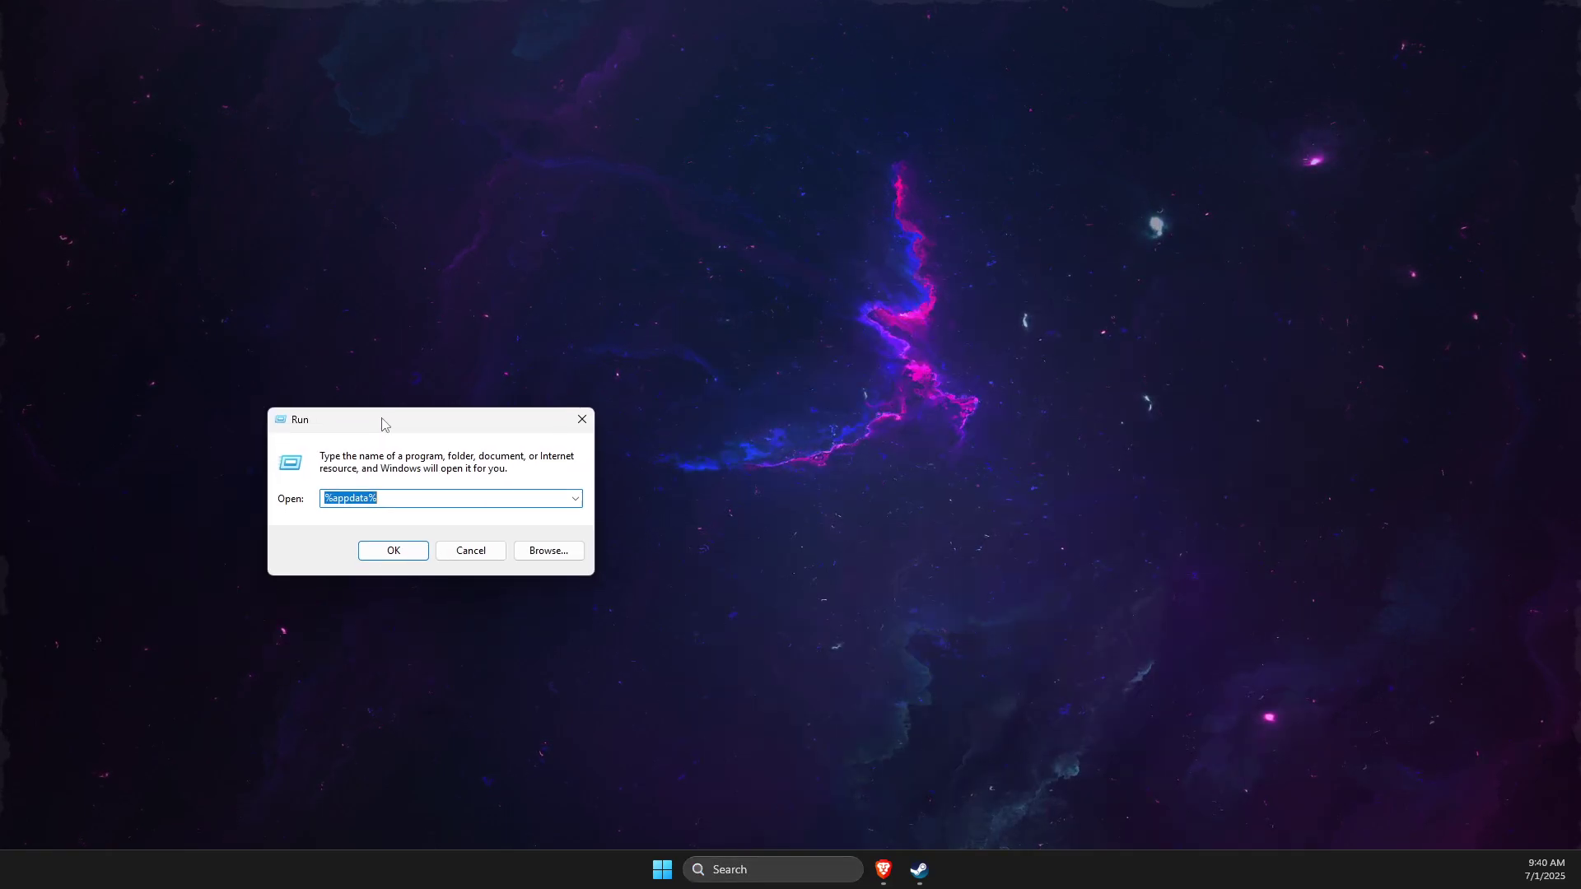
type("gpe")
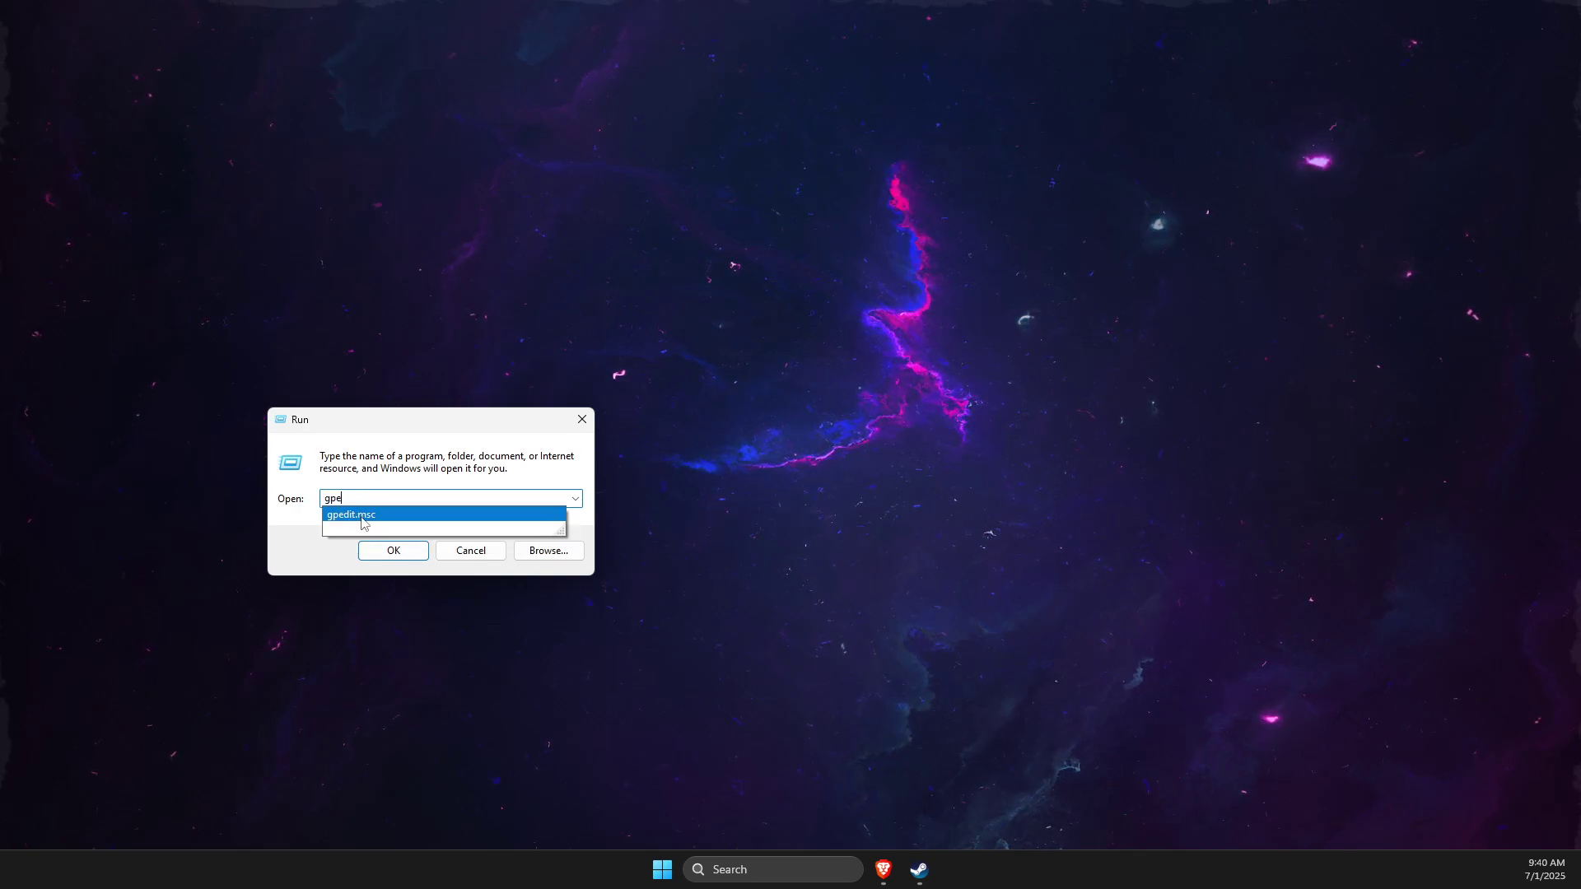
left_click(370, 517)
left_click(385, 545)
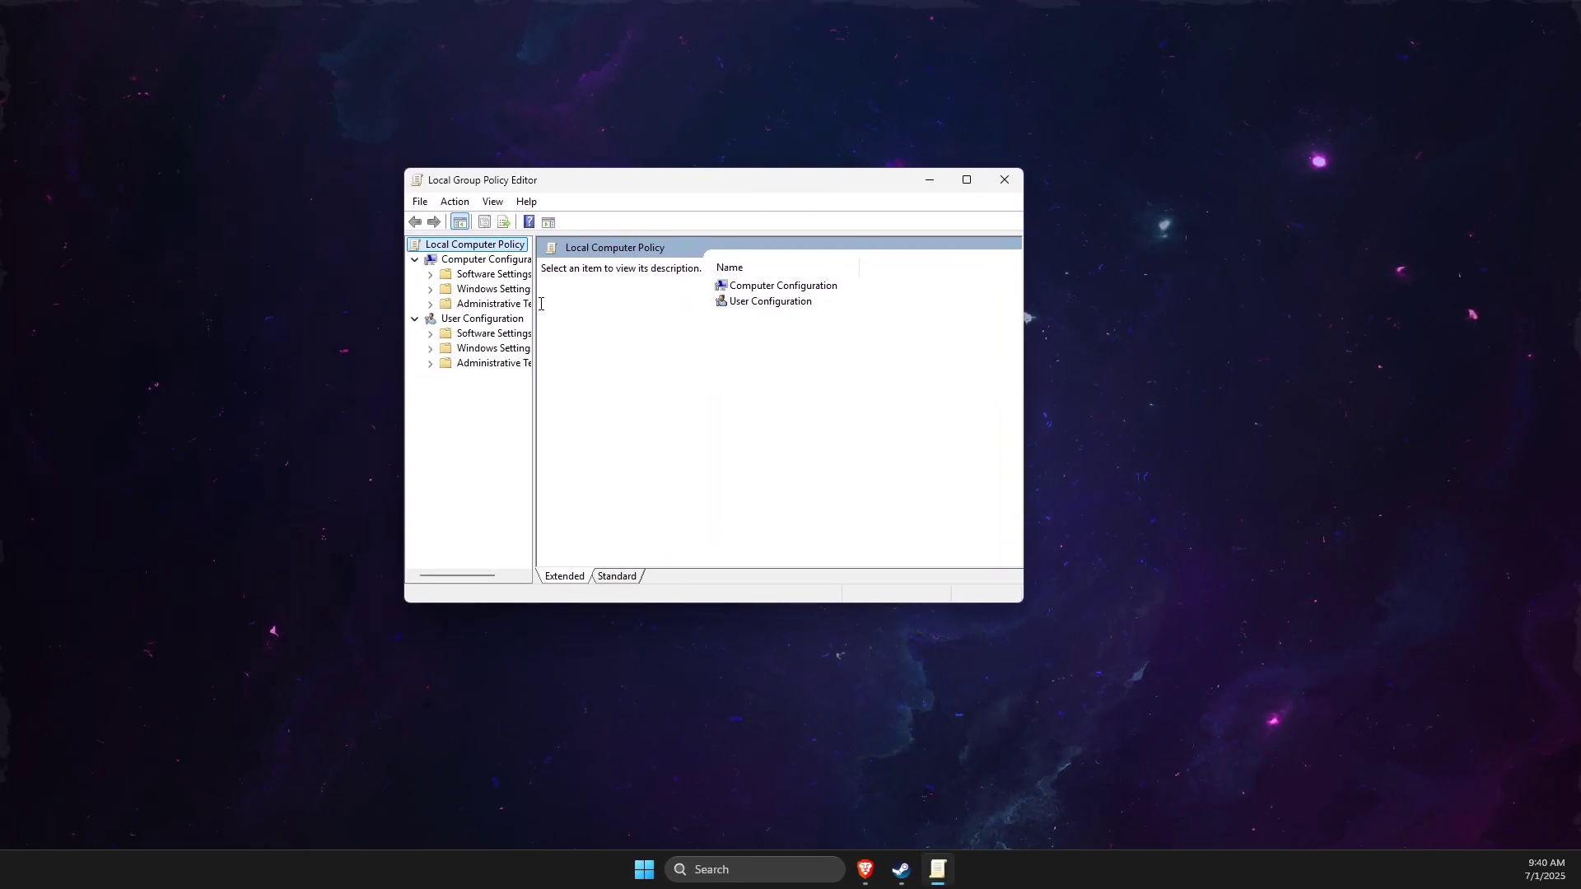
- In the computer's Policy-based QoS advanced settings, enable control of DSCP marking requests with the Ignored option
double_click(494, 292)
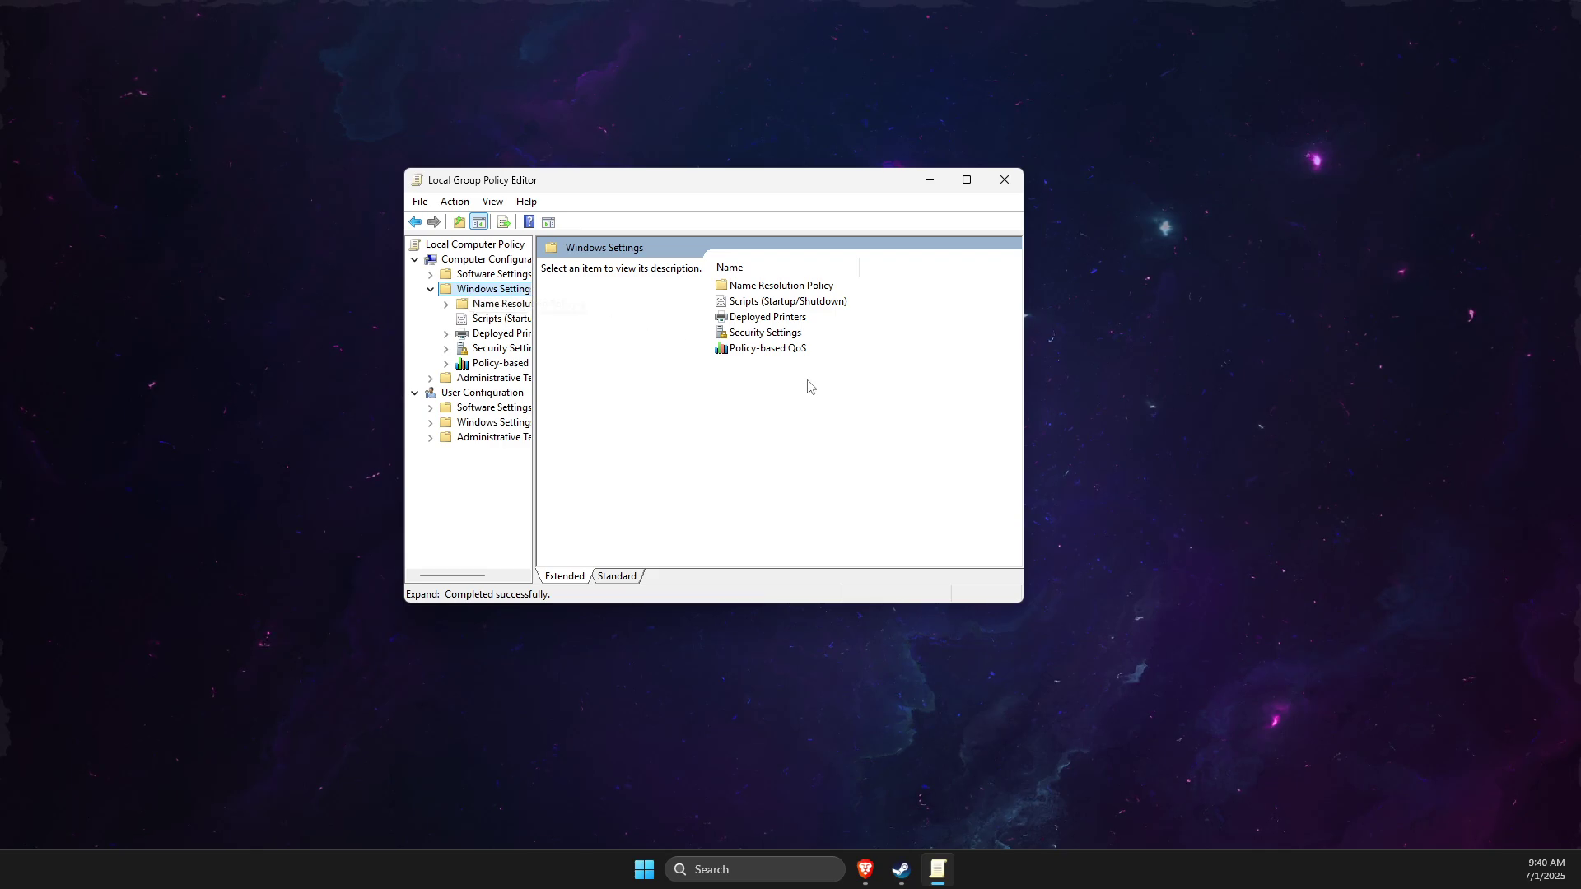
left_click(741, 350)
right_click(741, 350)
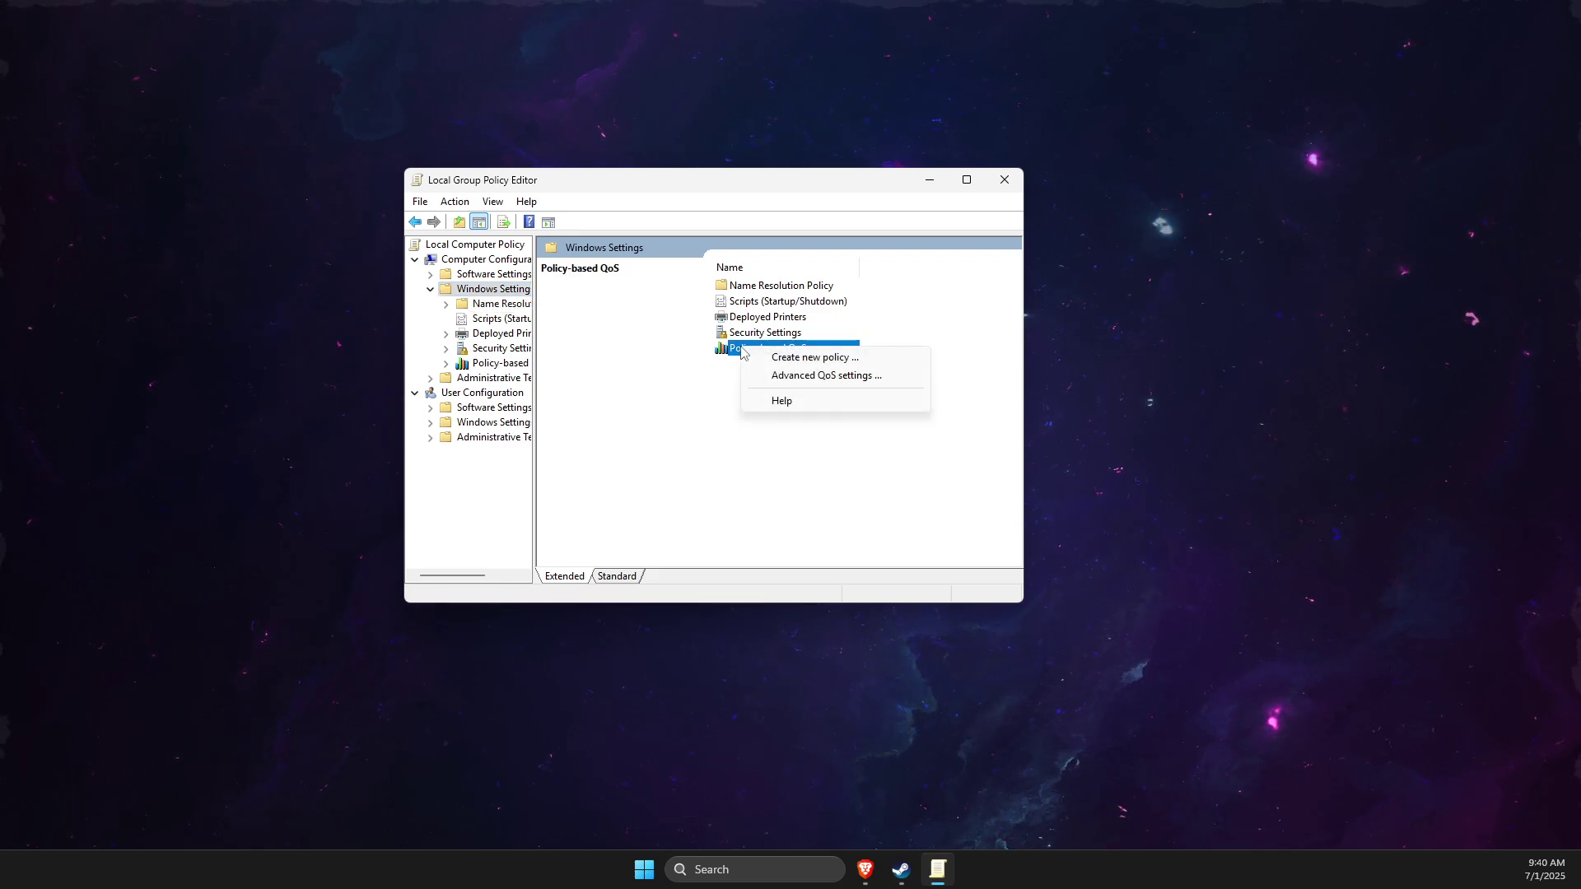
left_click(796, 377)
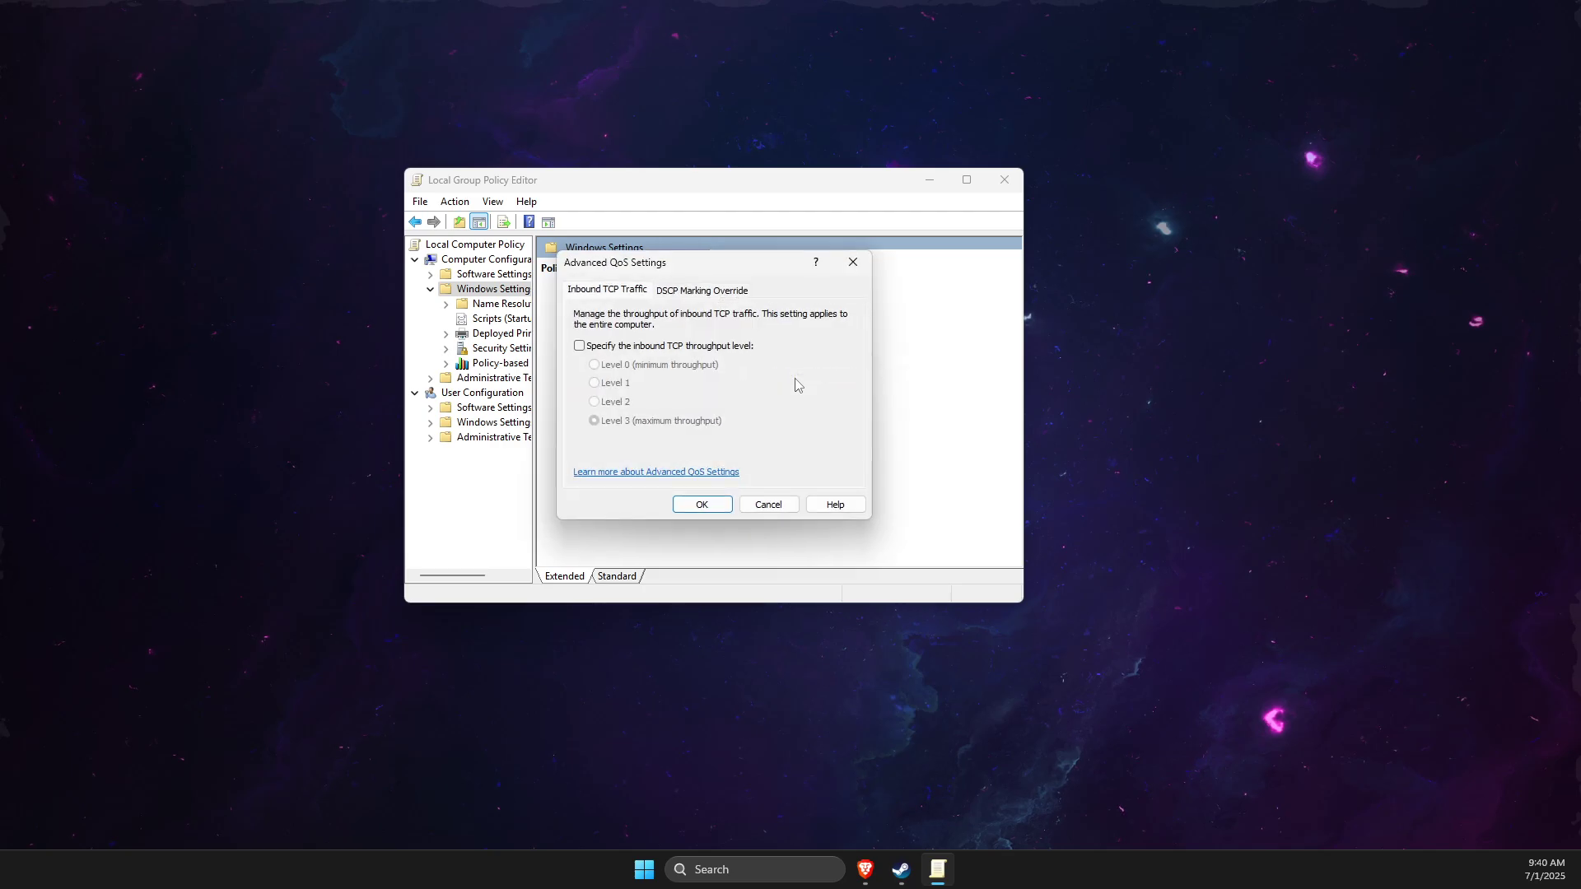
left_click(679, 299)
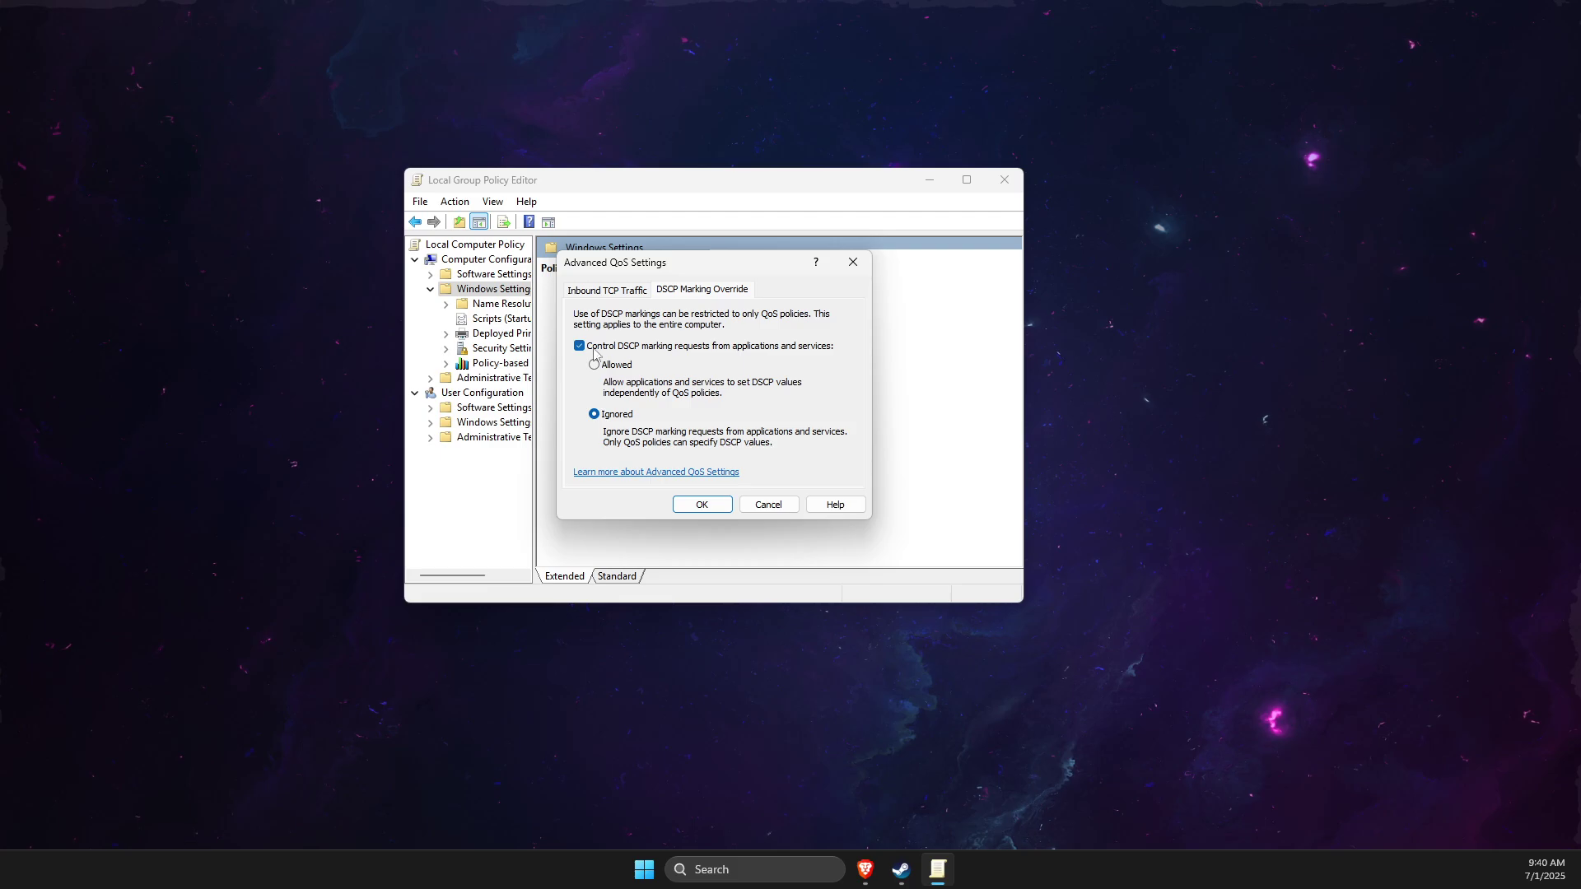
left_click(701, 505)
- Create a new QoS policy named Rainbow with a DSCP value of 46
right_click(735, 352)
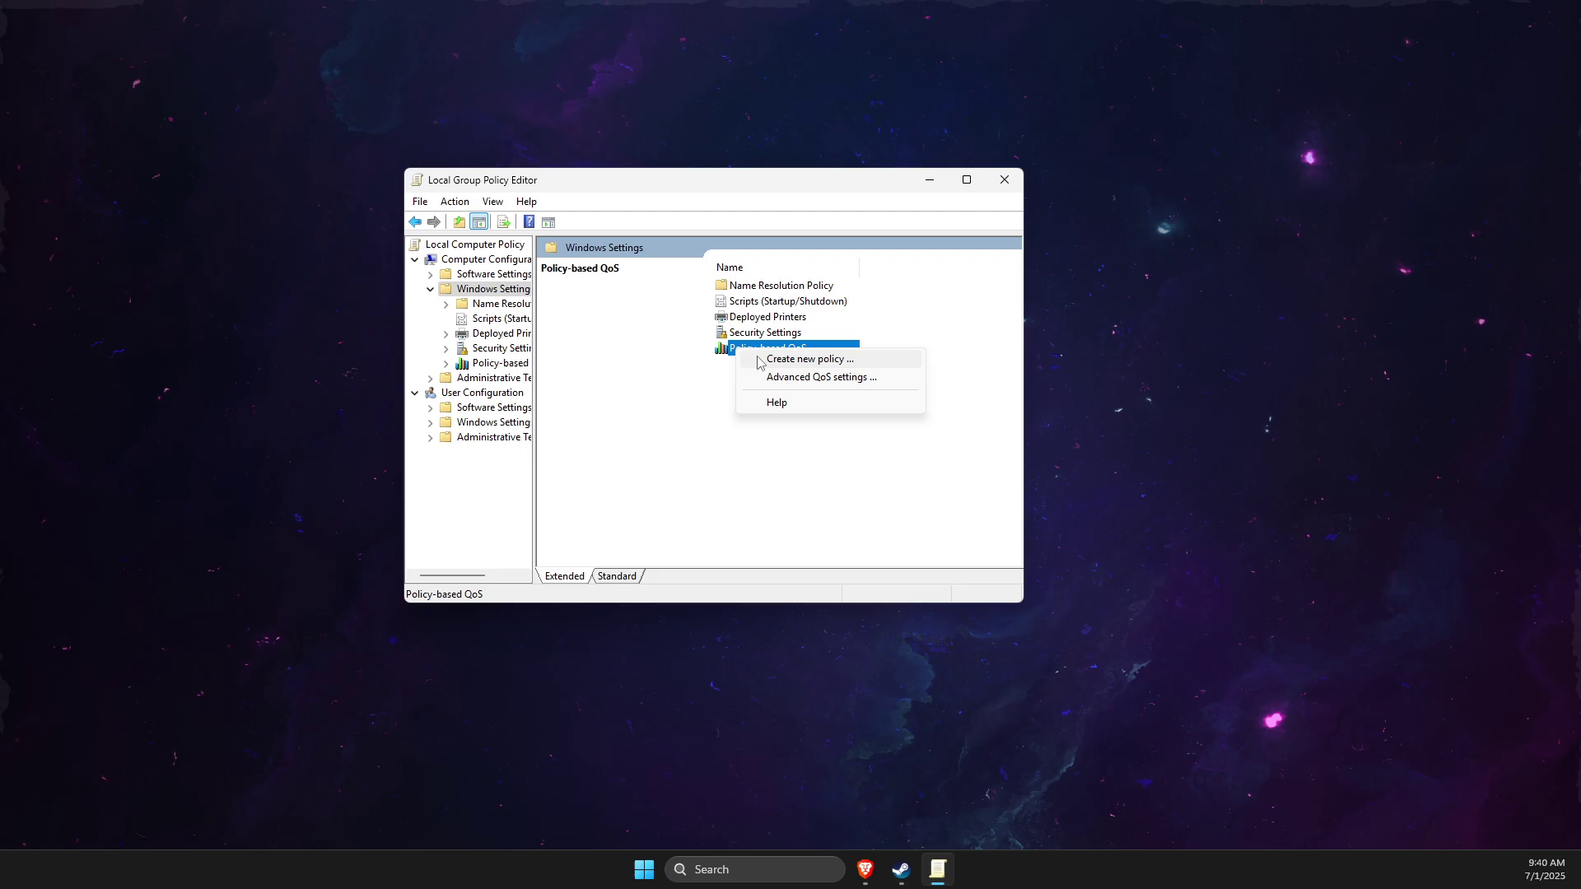
left_click(758, 360)
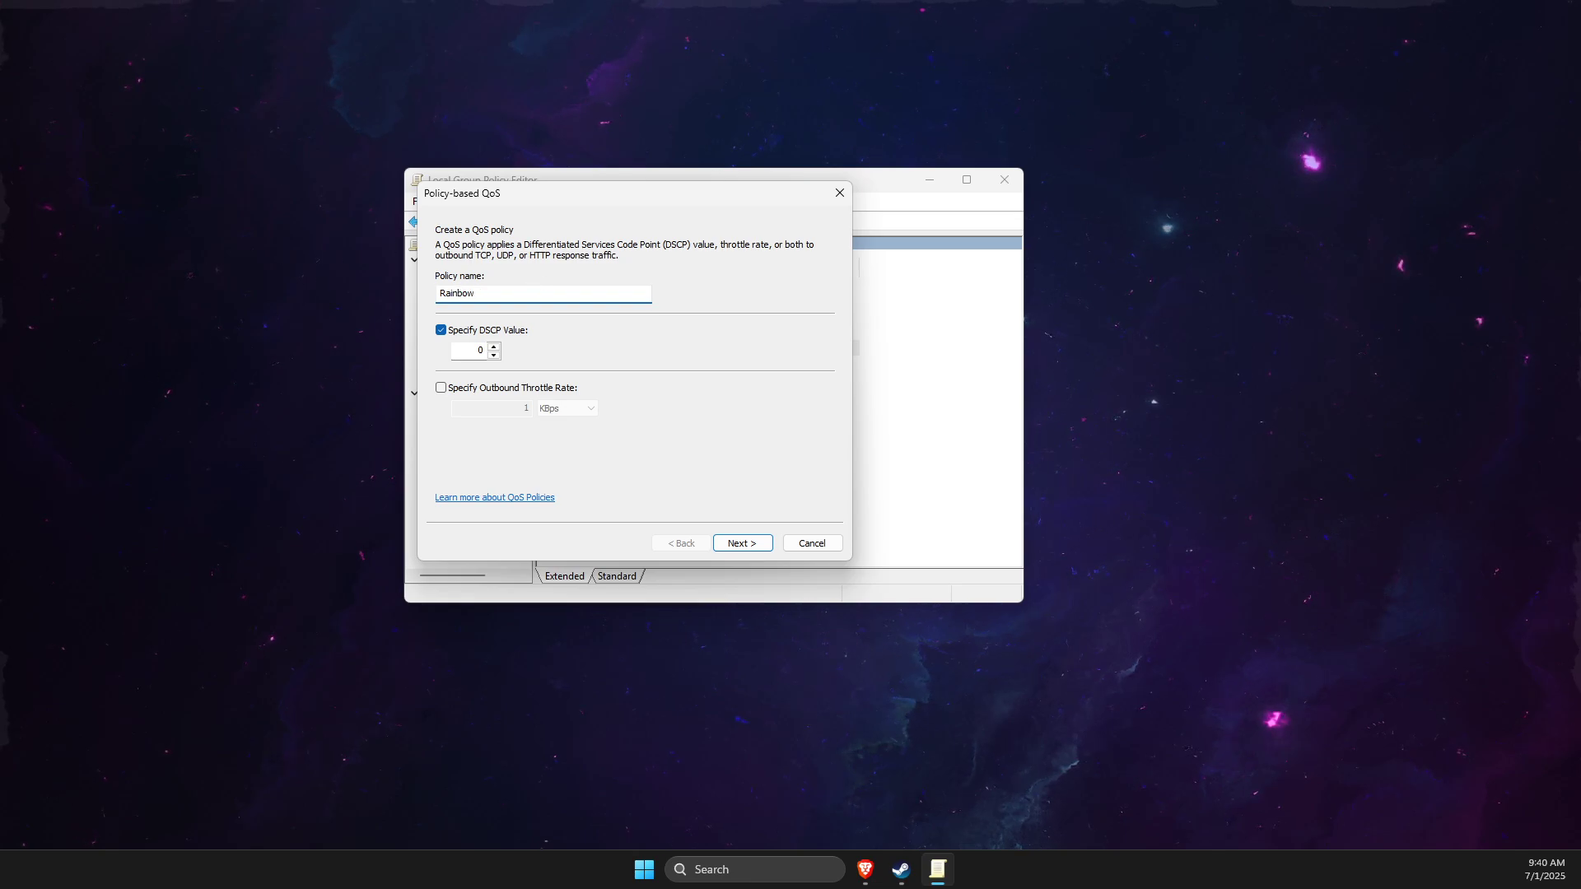
left_click(467, 351)
type("46")
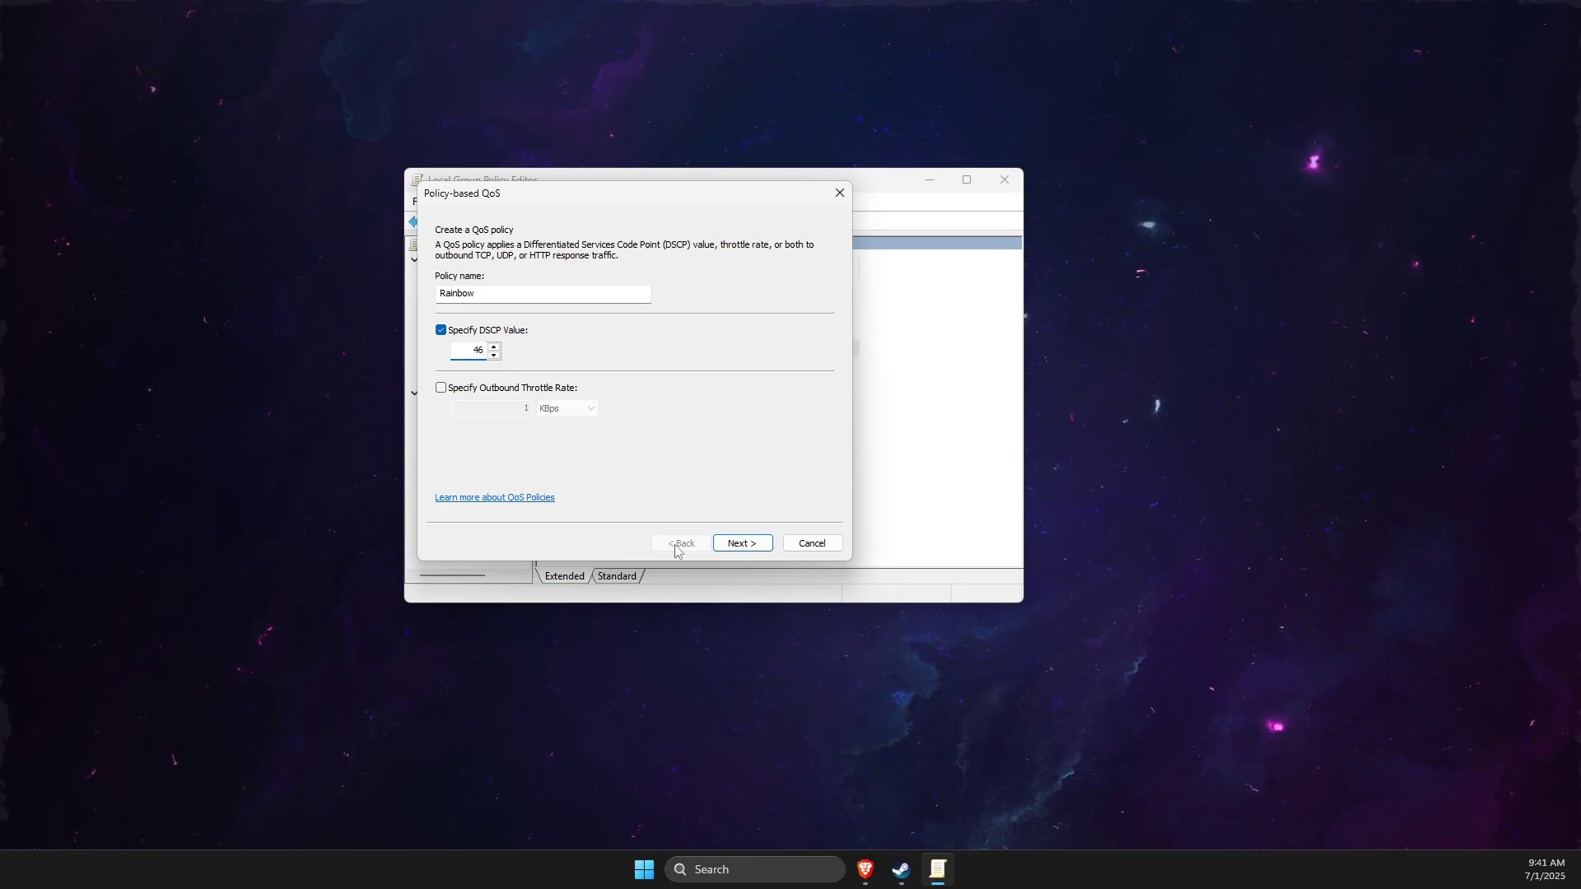
left_click(735, 546)
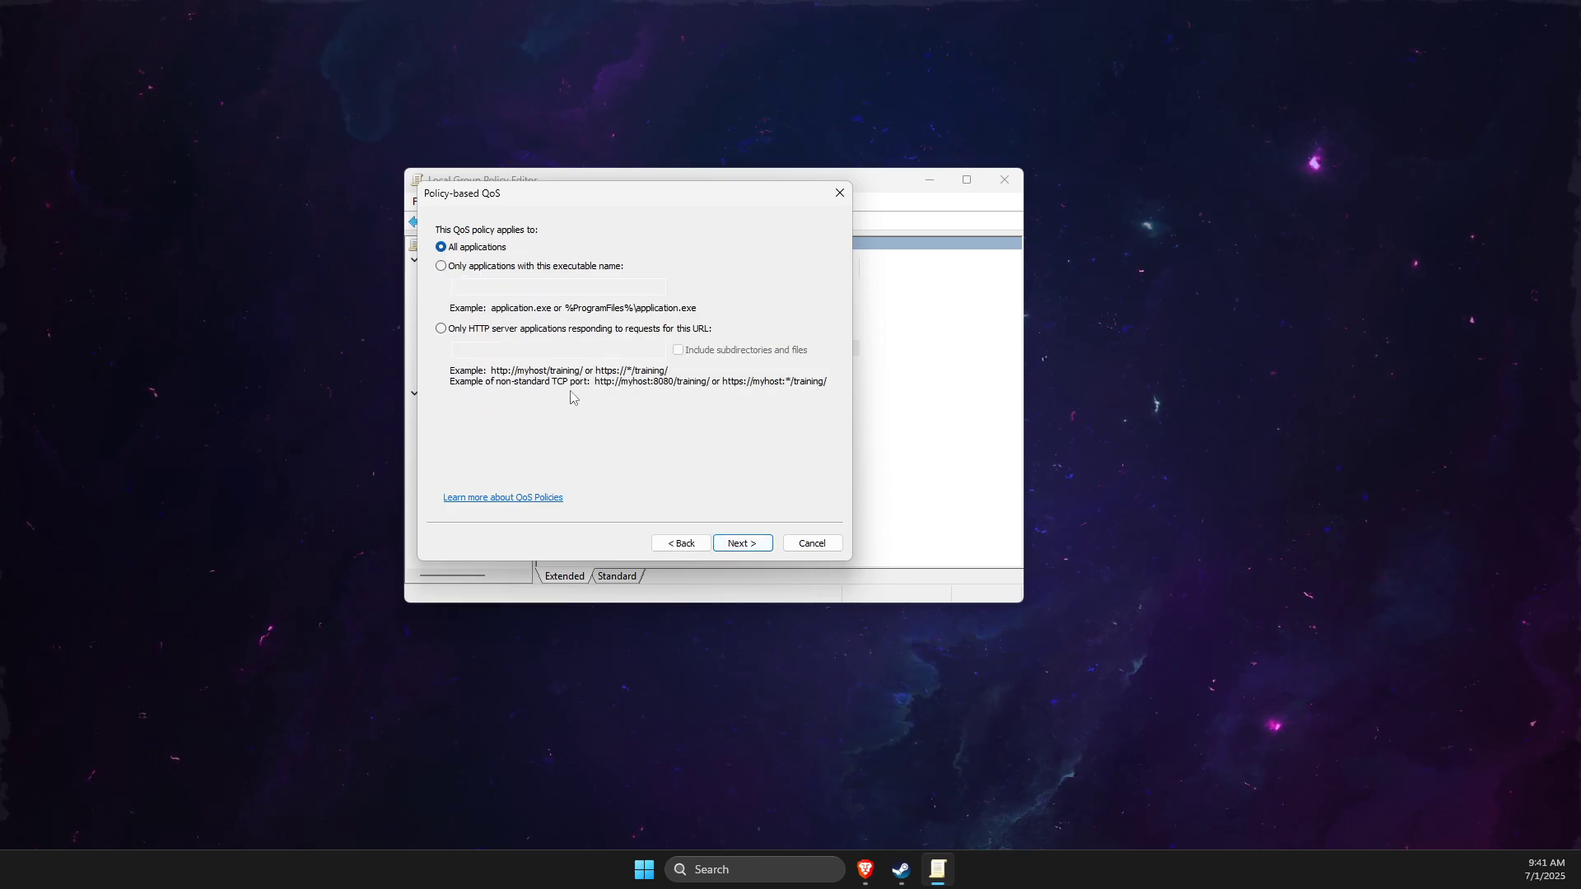
- Limit the policy to a specific executable name, and view the installed files of Tom Clancy's Rainbow Six Siege X in Steam
left_click(440, 267)
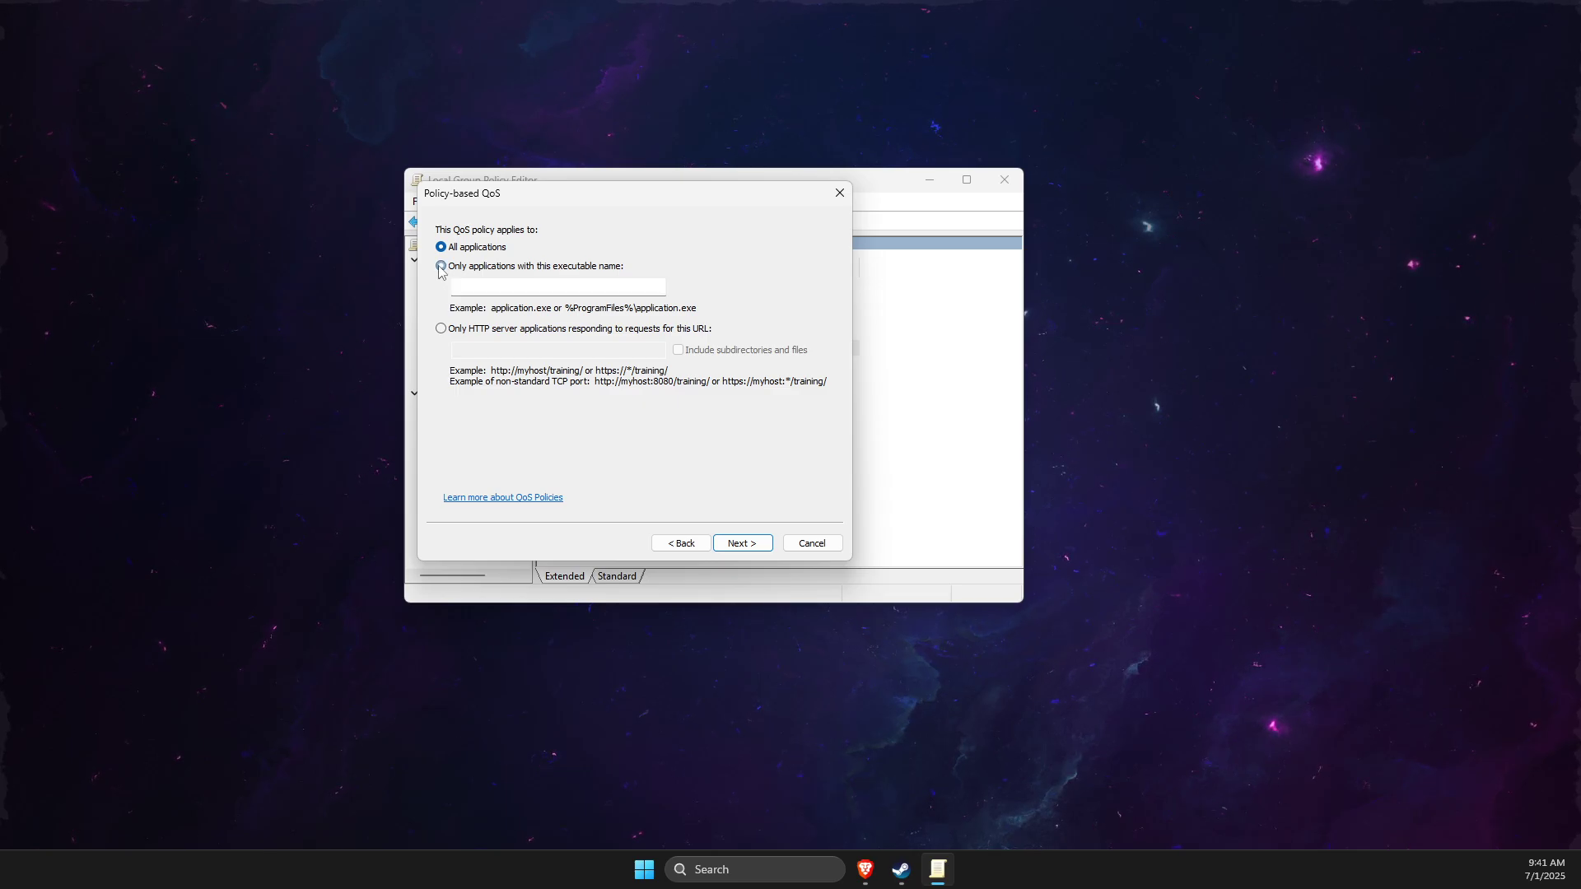
mouse_move(901, 869)
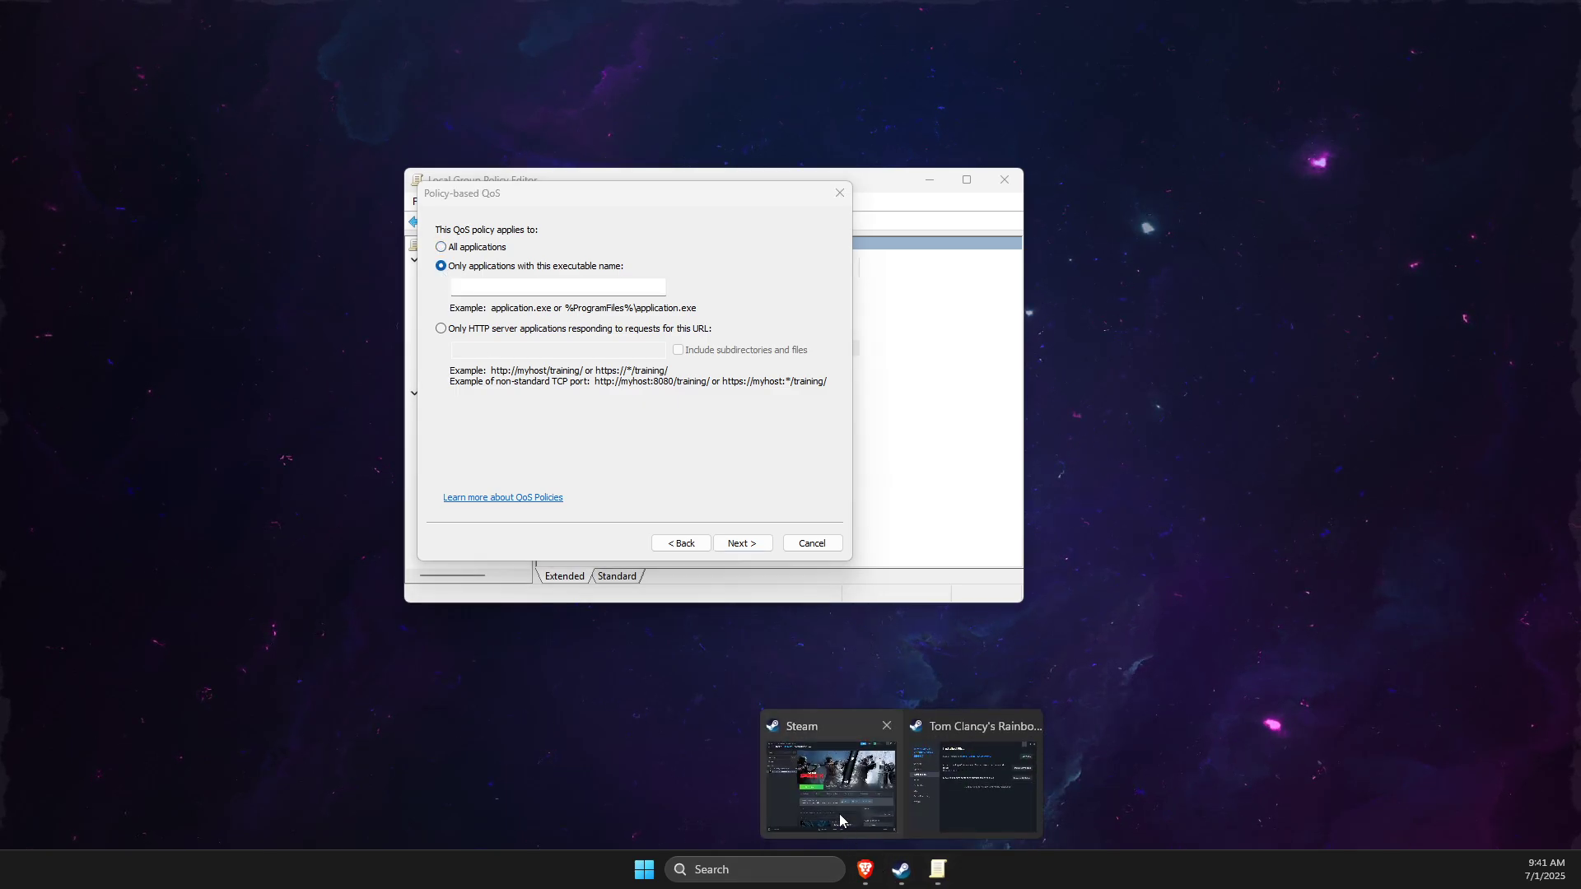
left_click(838, 814)
right_click(359, 294)
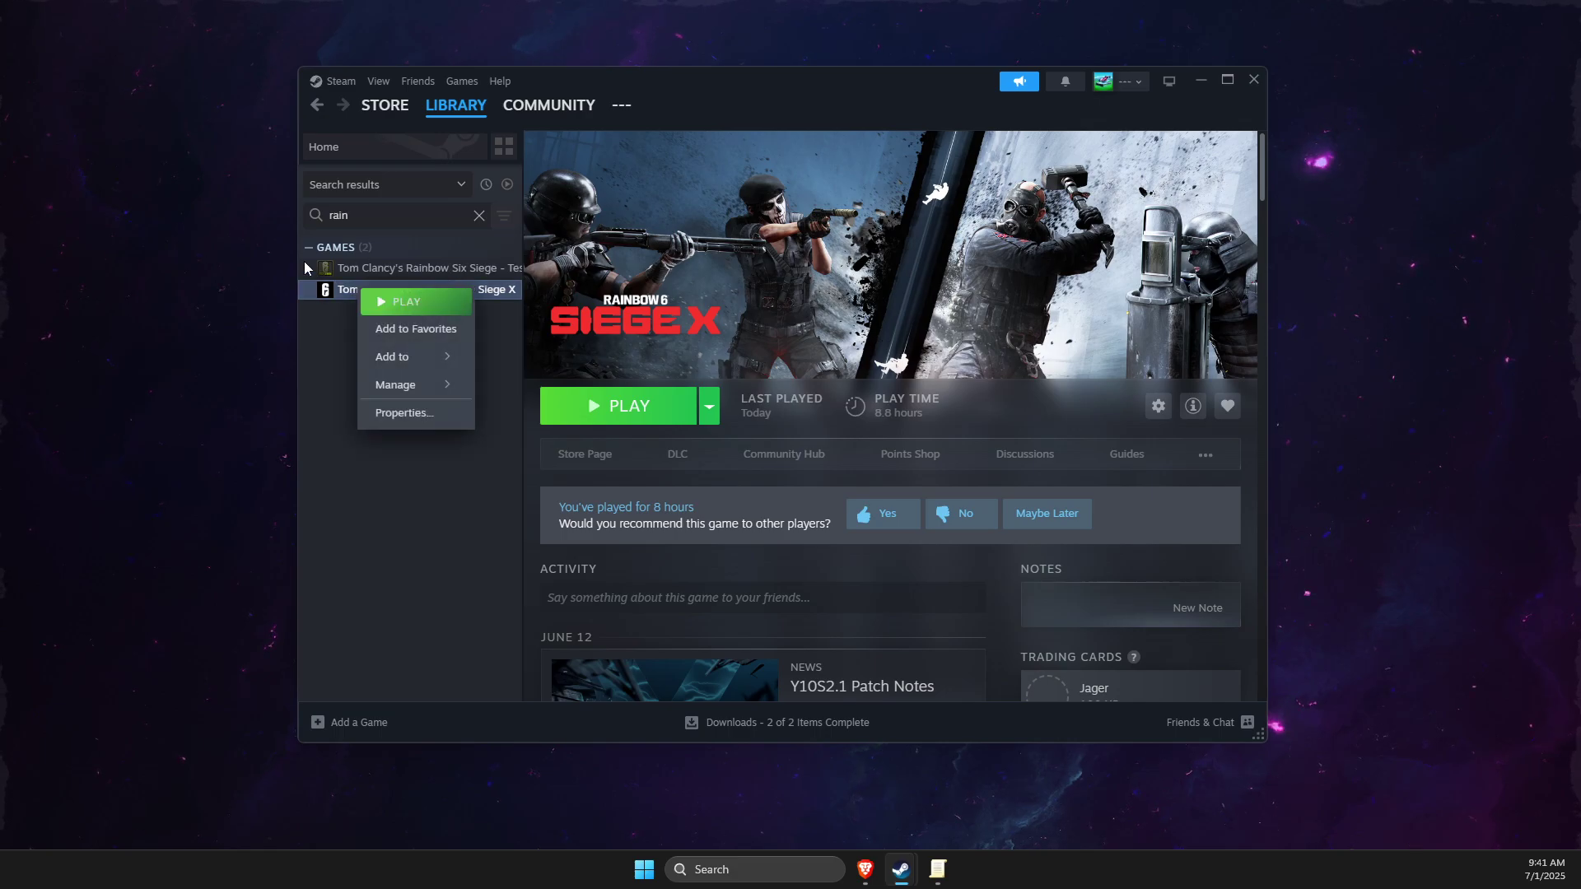
left_click(404, 413)
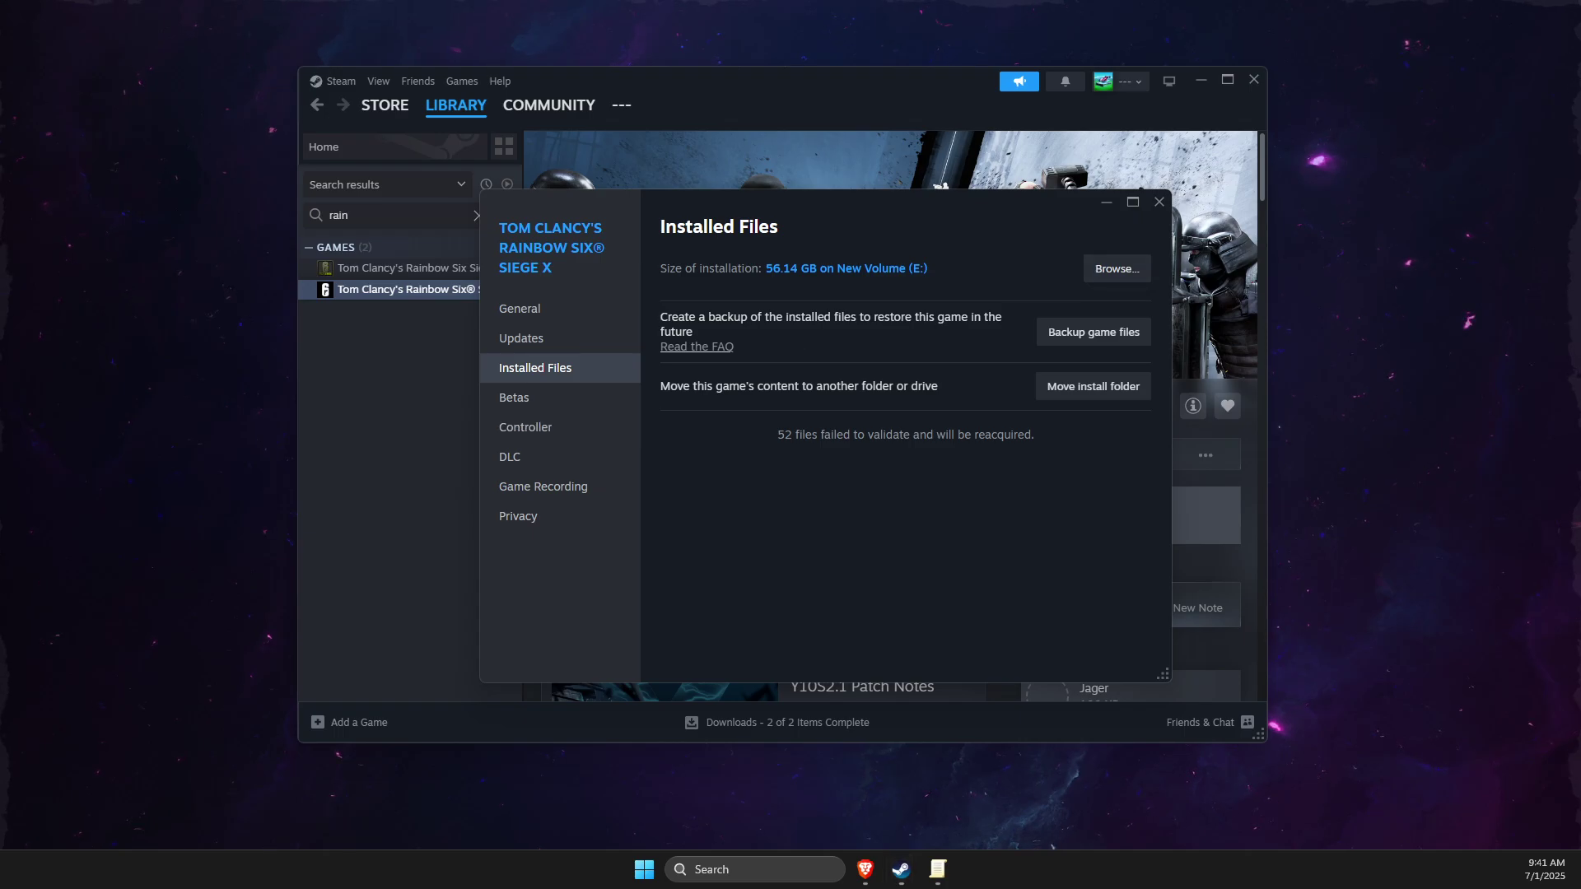
- Browse to the game's install folder and select RainbowSix.exe
scroll(610, 579, "down", 15)
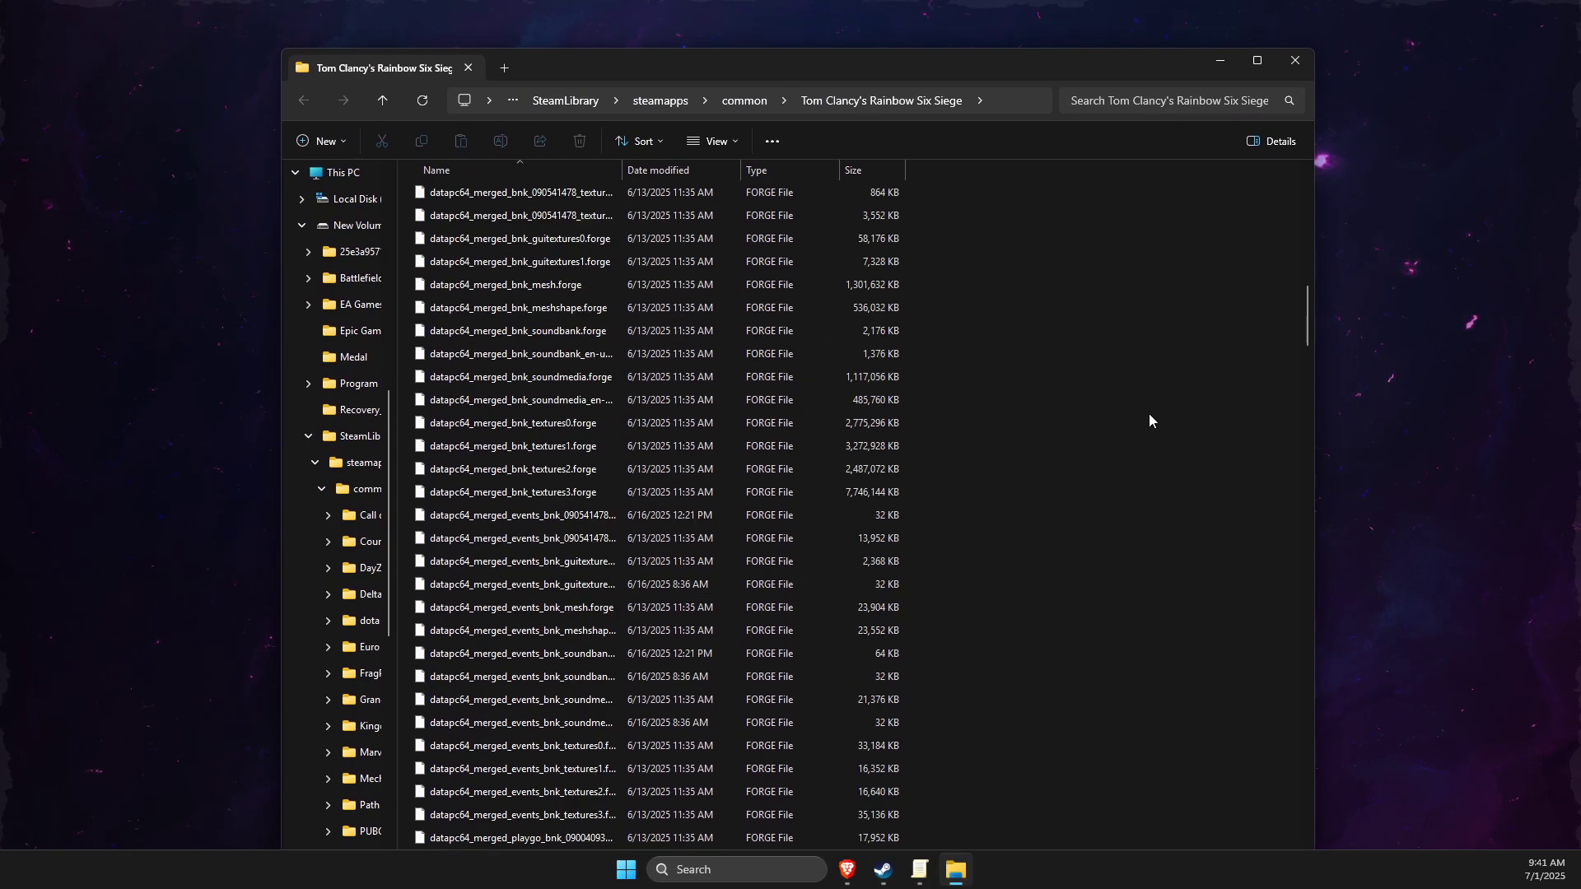
left_click_drag(1309, 313, 1325, 818)
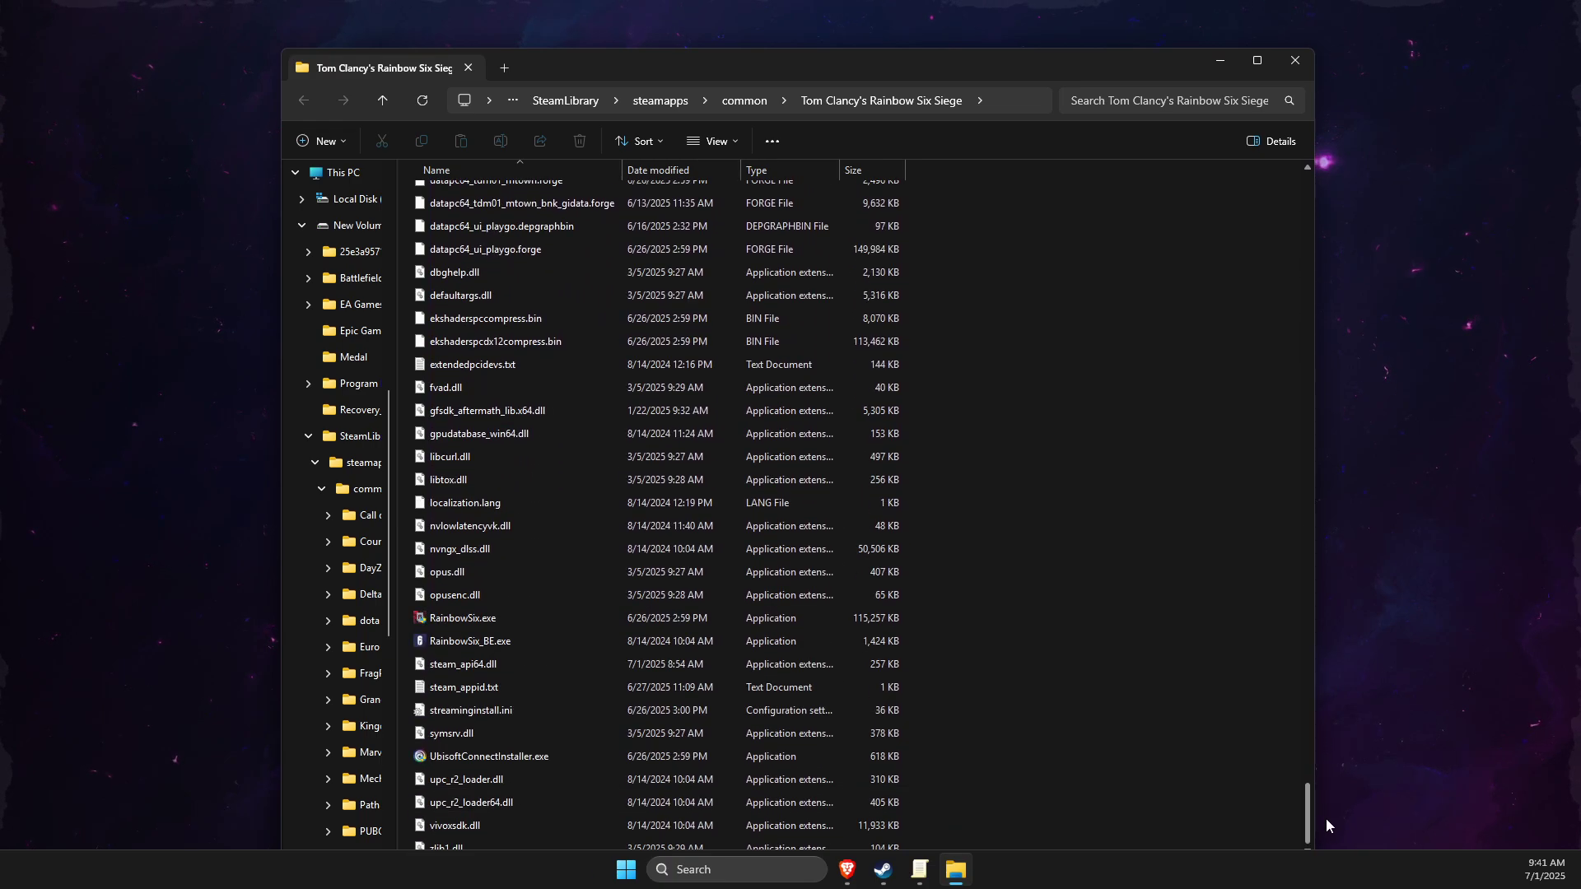
left_click(474, 624)
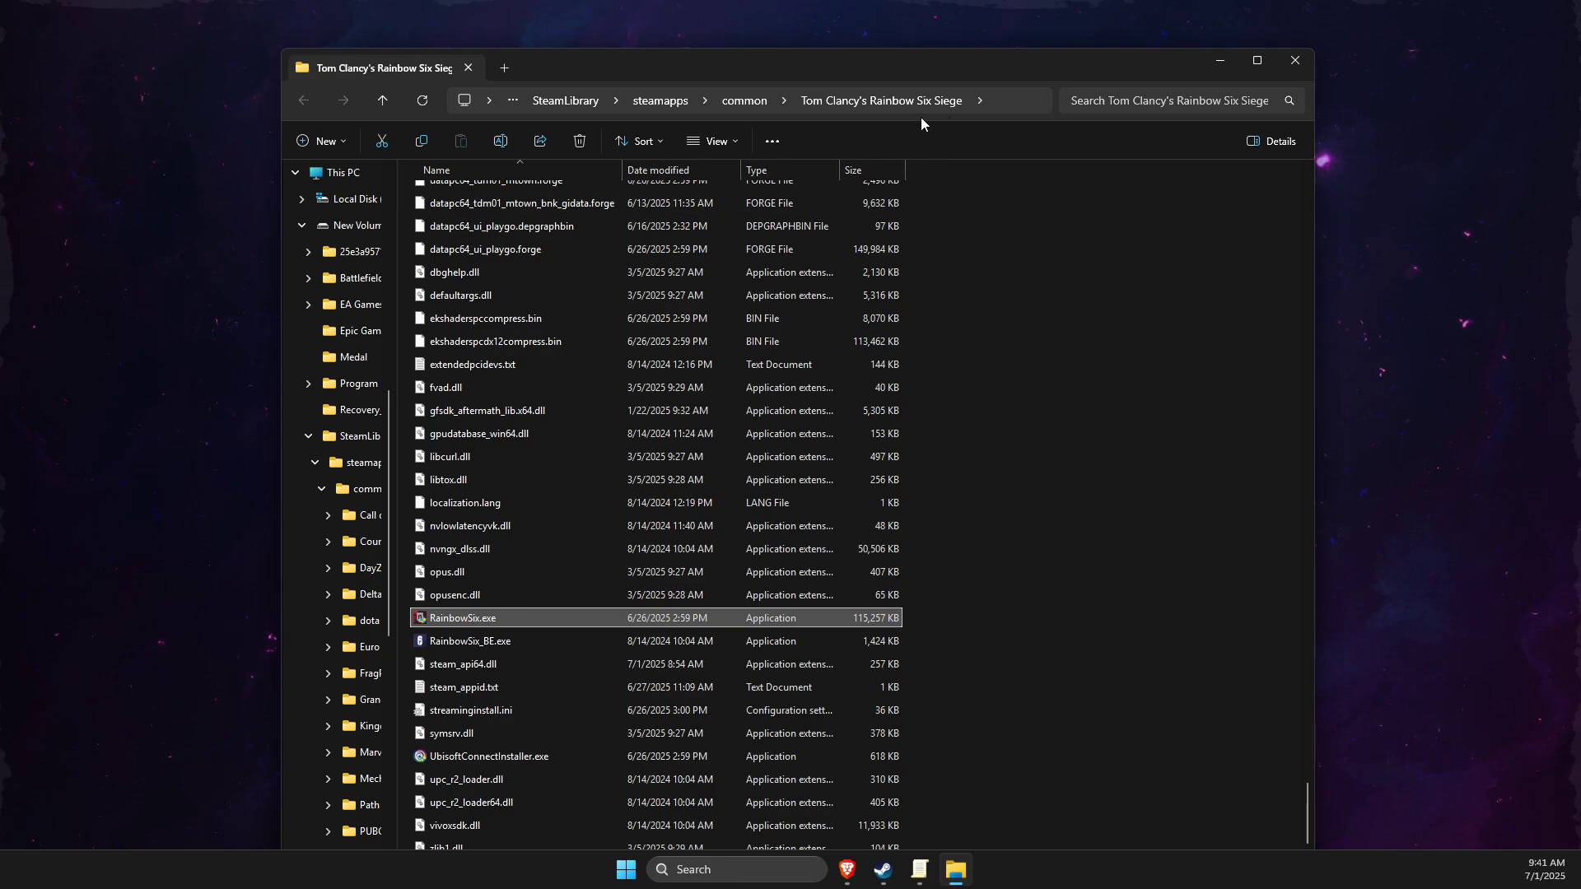
left_click(1010, 101)
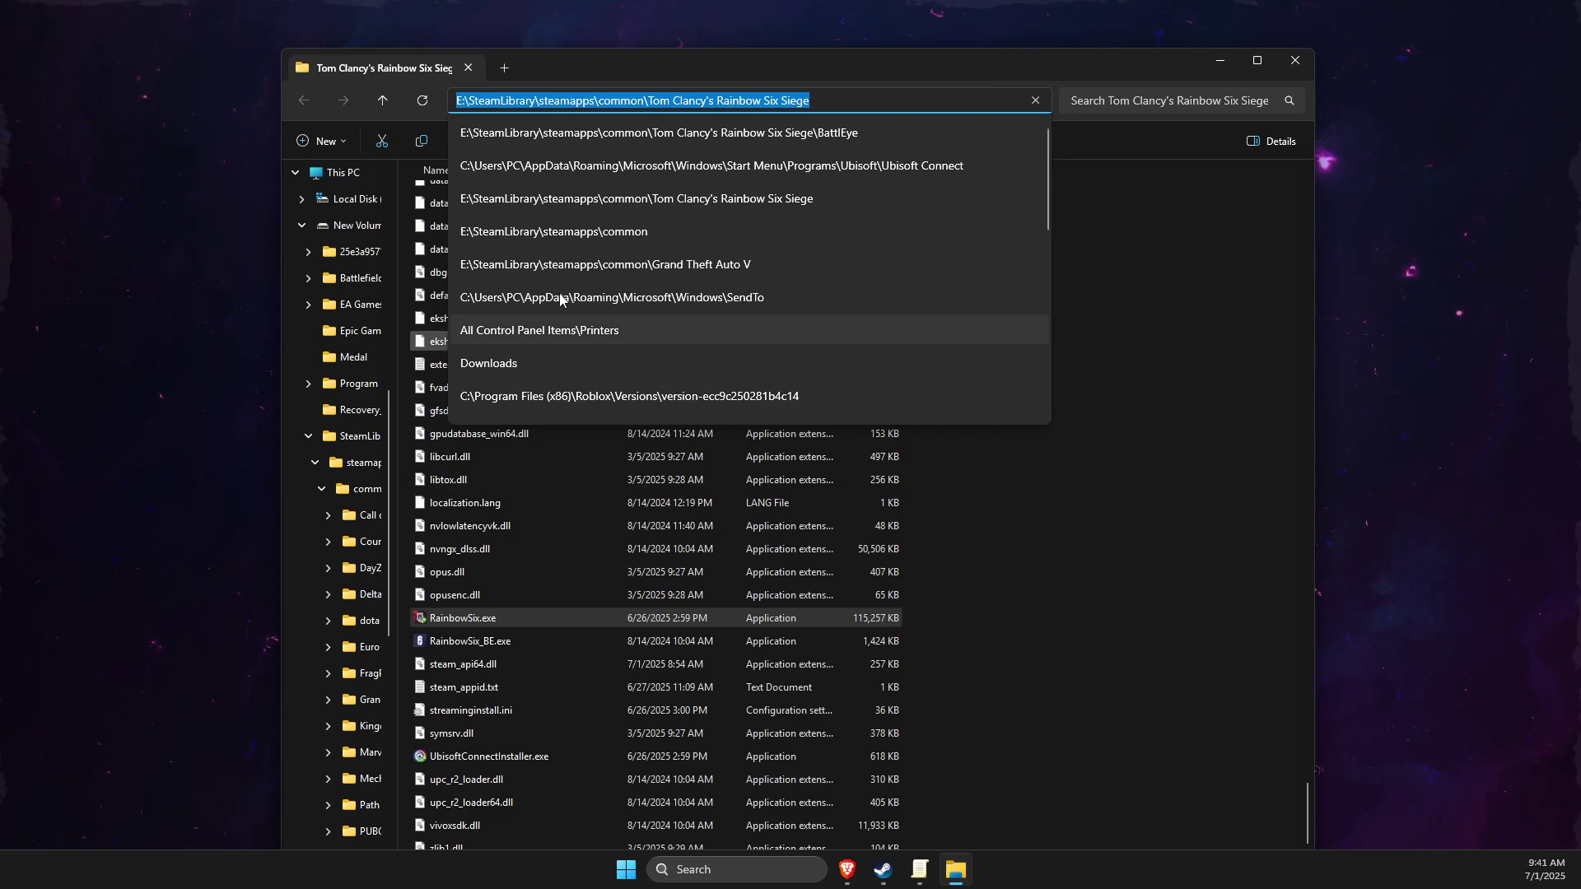
key("Escape")
scroll(719, 250, "up", 20)
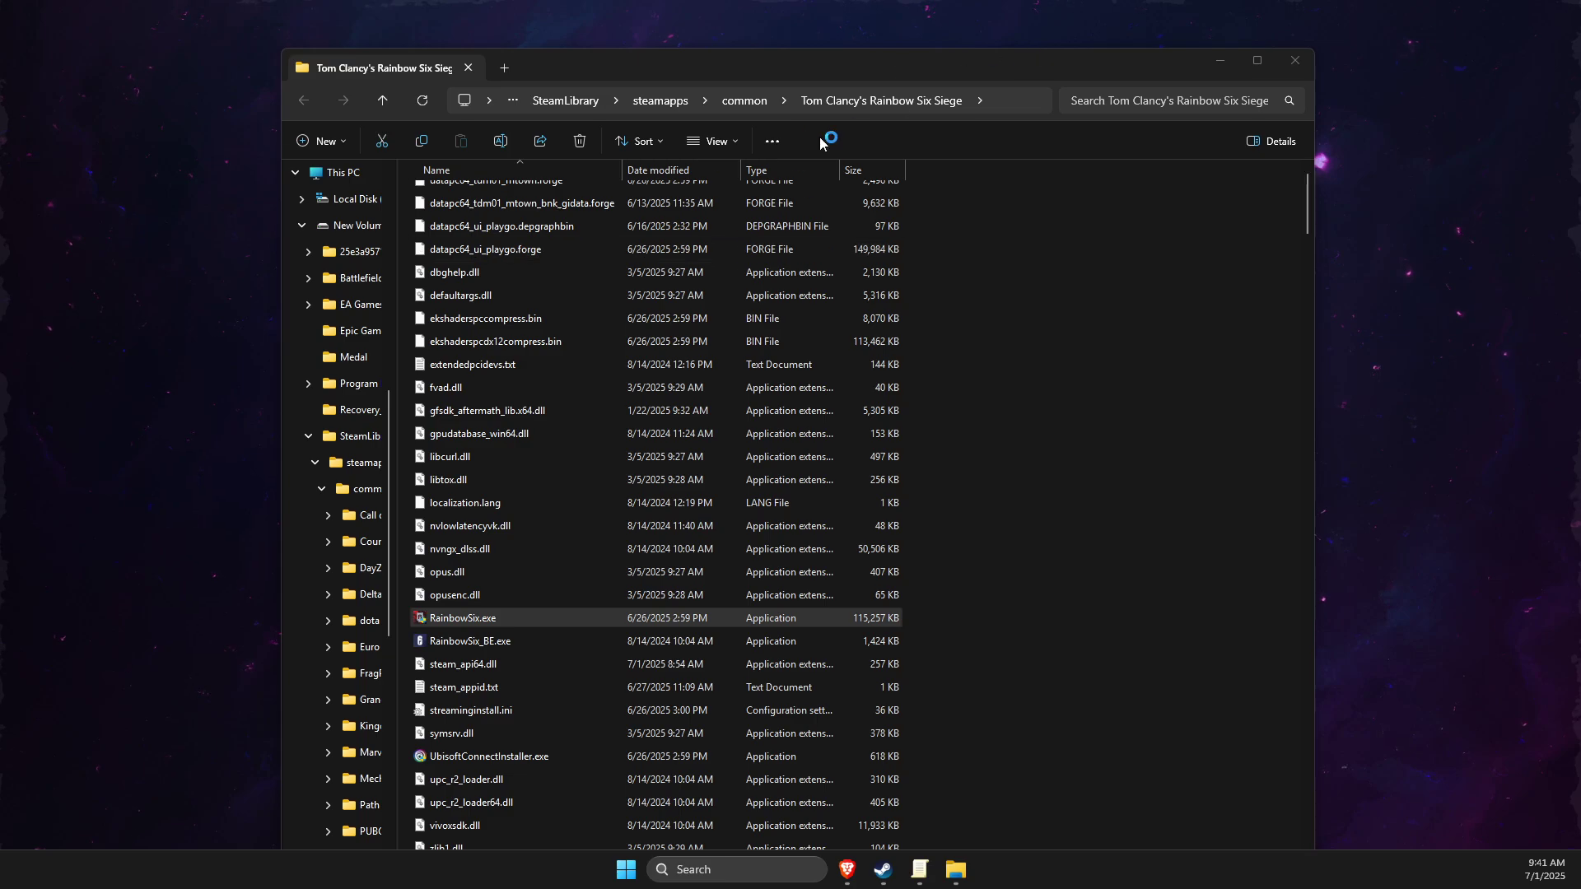
left_click_drag(1309, 197, 1268, 814)
key("F4")
- Copy the file name of RainbowSix.exe using its rename field
left_click(519, 616)
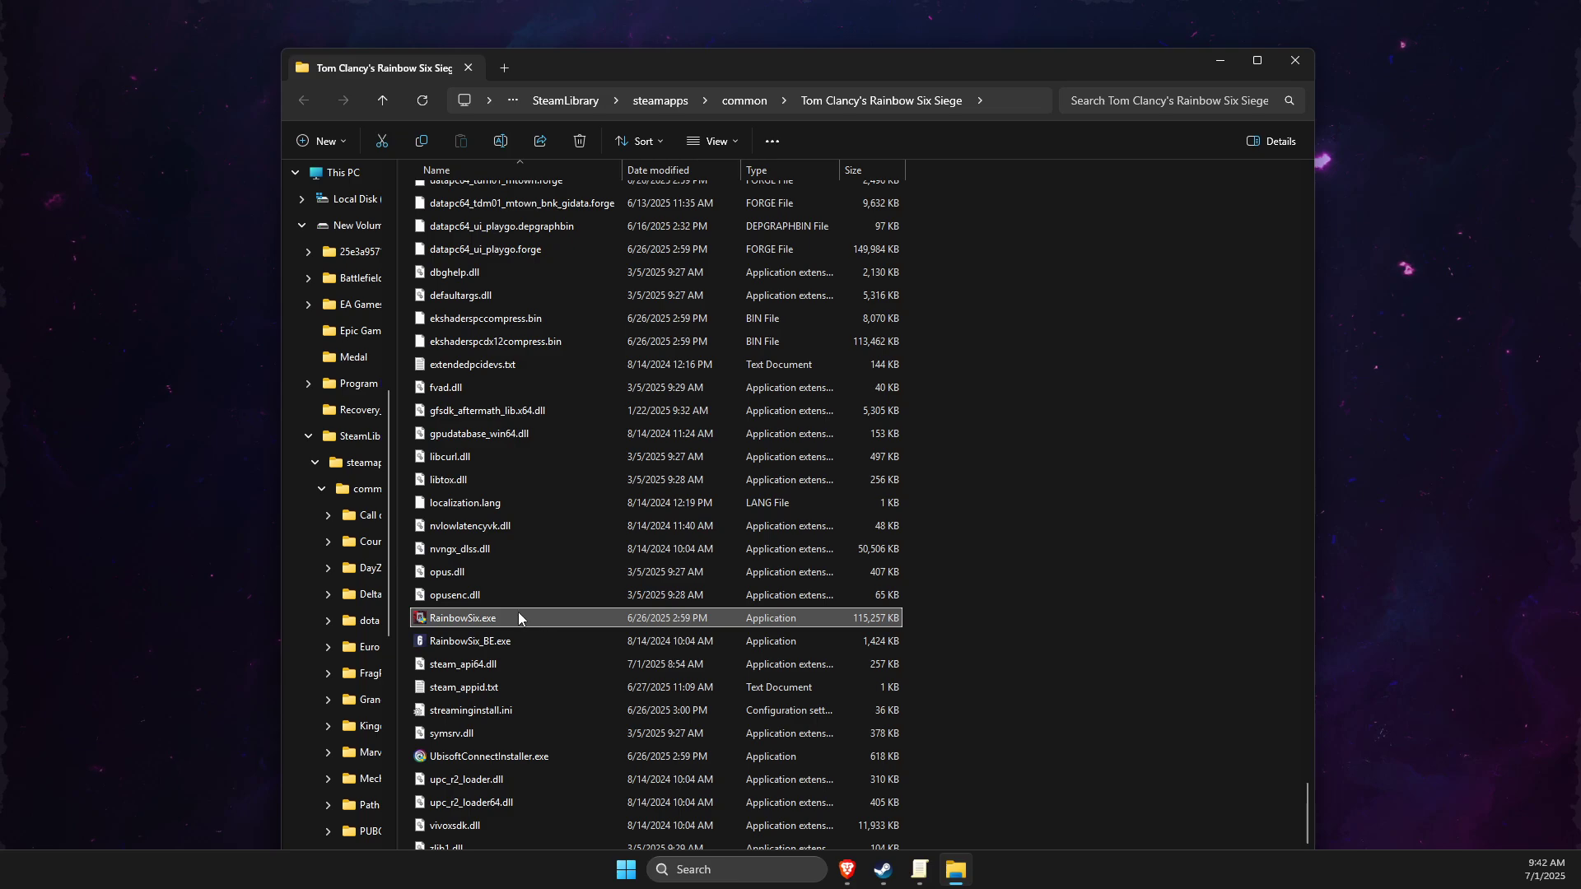
right_click(461, 616)
left_click(577, 638)
key("ctrl+c")
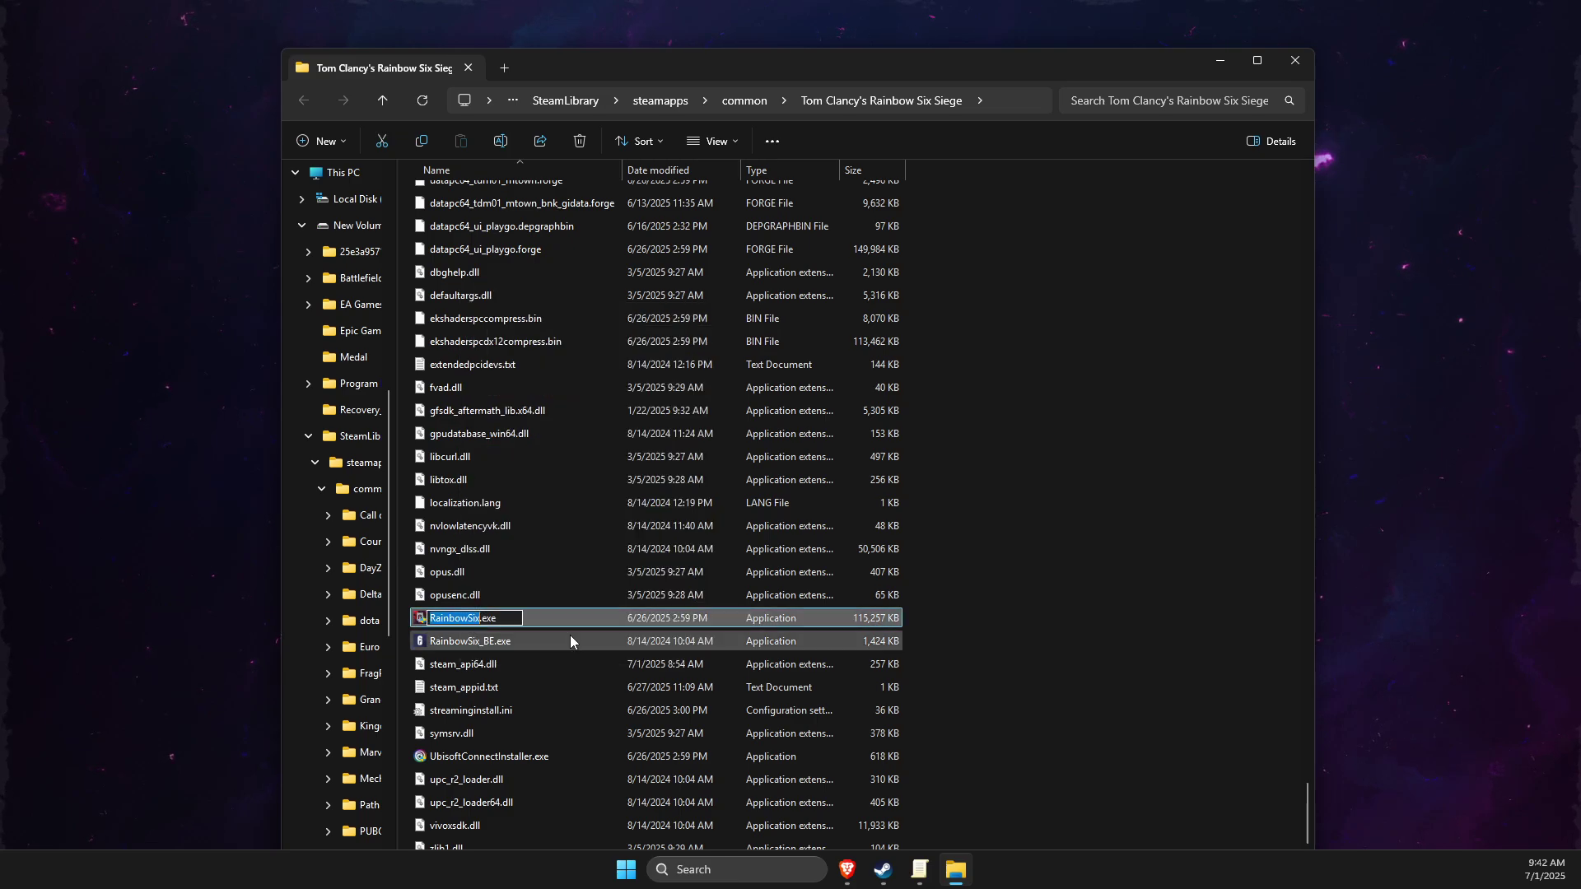
- Return to the QoS policy, enter RainbowSix.exe as its executable name, and accept any source and destination IP address
left_click(1219, 60)
left_click(920, 869)
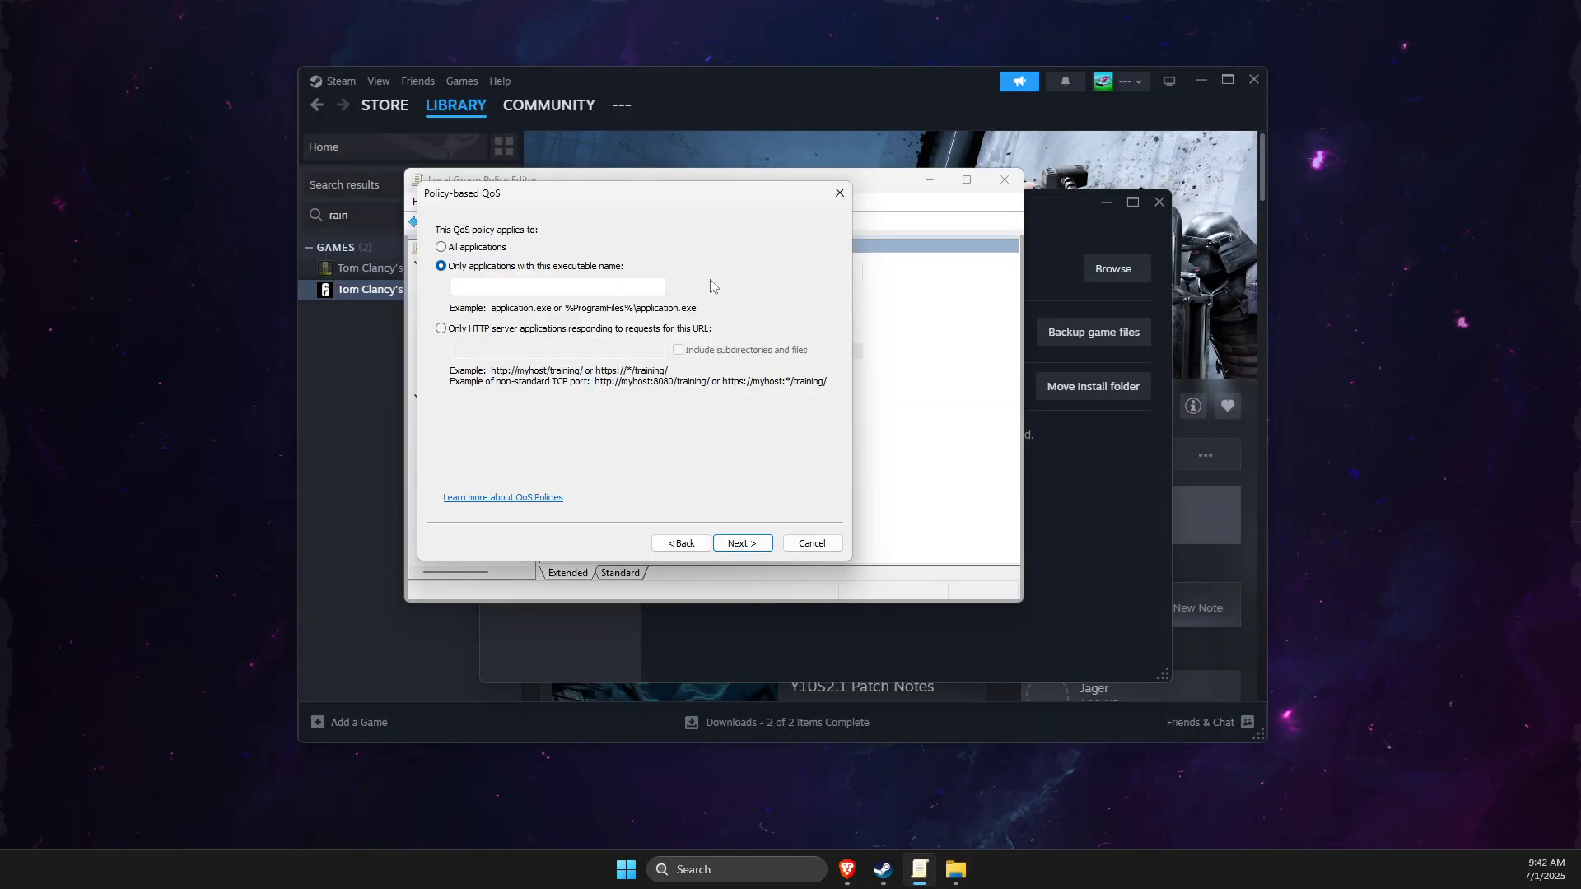
left_click(547, 287)
key("ctrl+v")
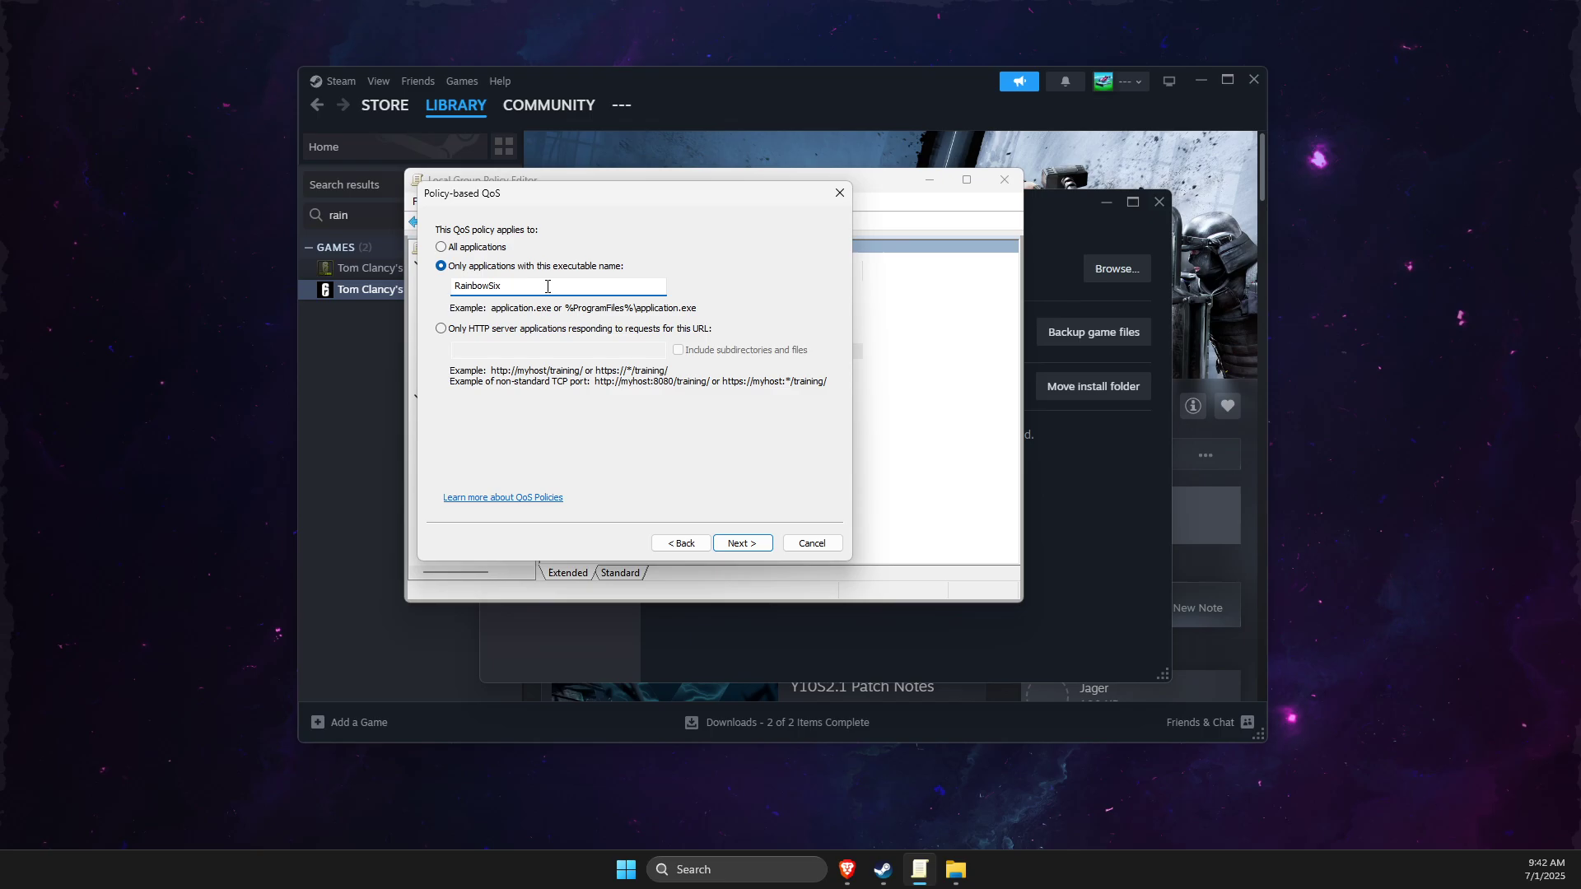
type(".exe")
left_click(742, 544)
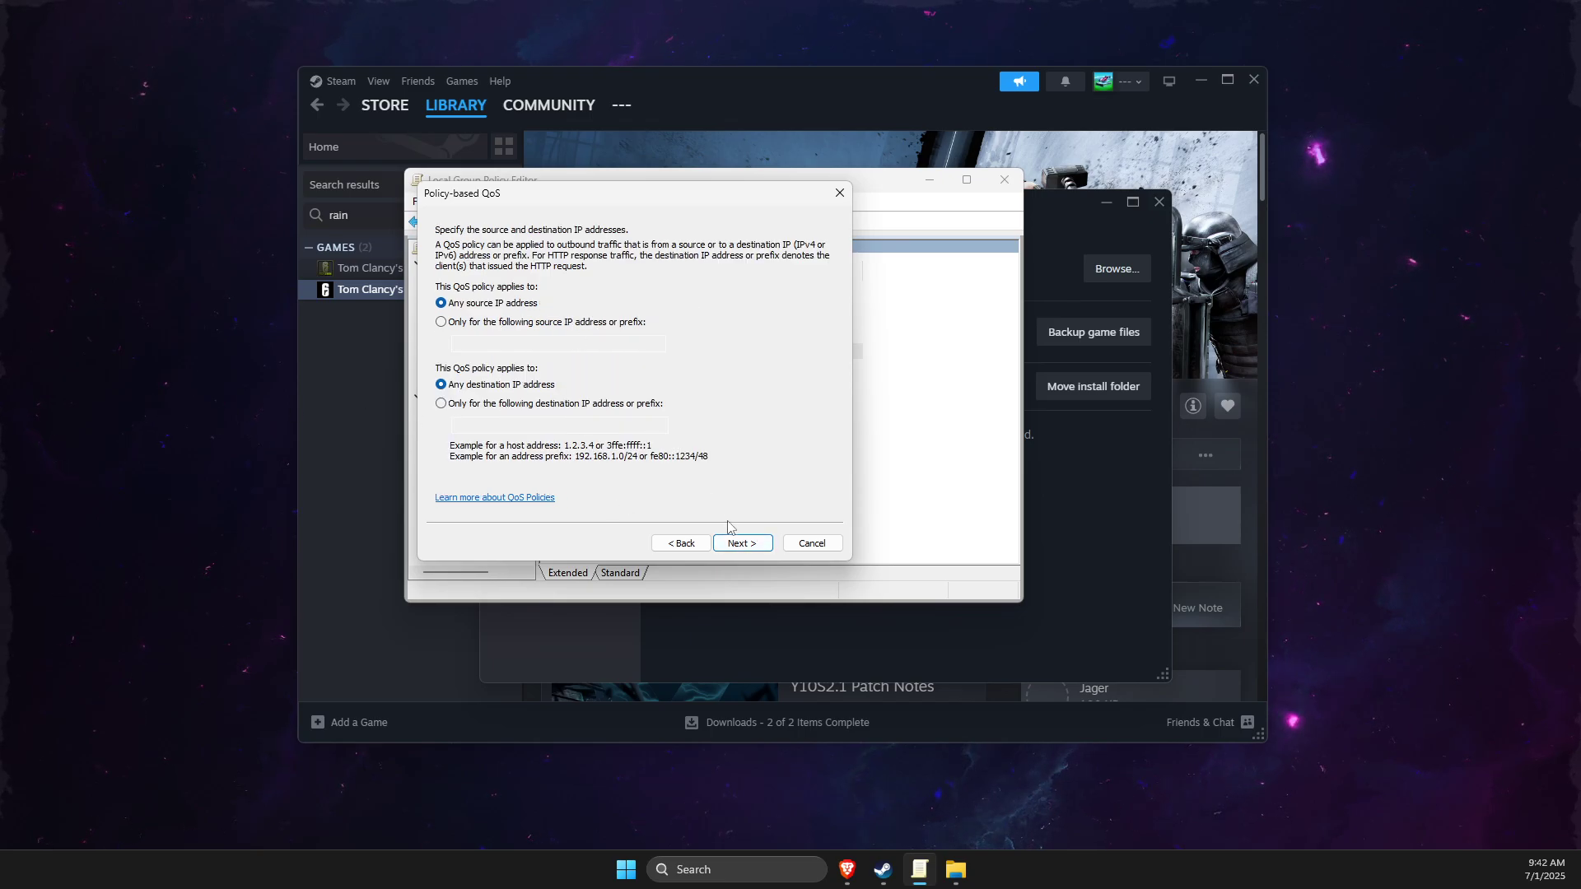
left_click(741, 544)
left_click(739, 545)
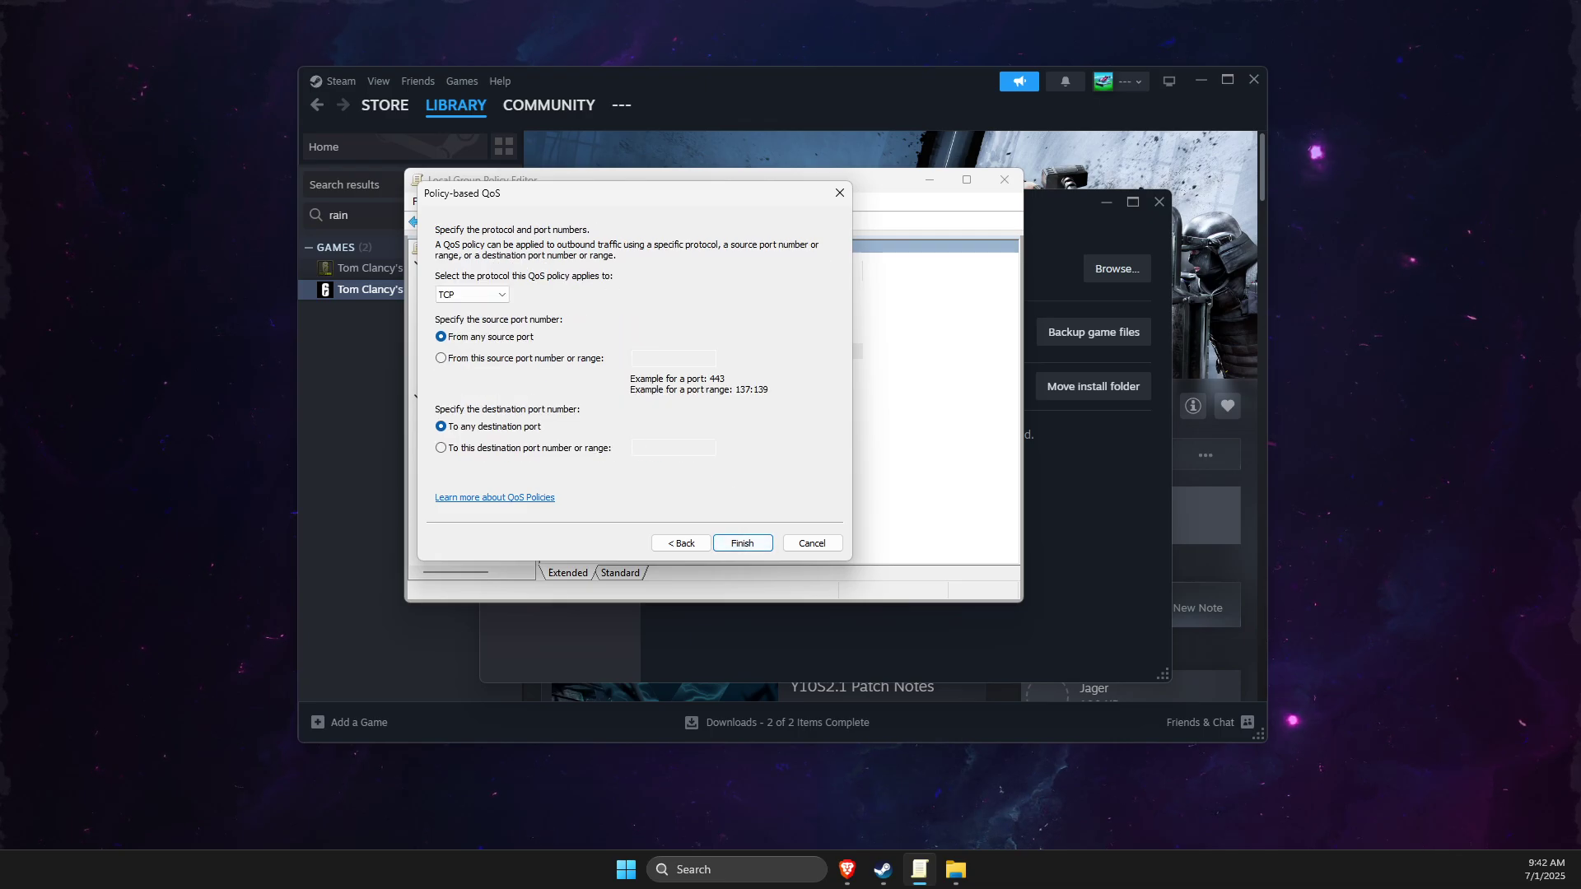
- Apply the QoS policy to TCP and UDP, finish it, close the policy editor and game properties, and minimize Steam
left_click(498, 295)
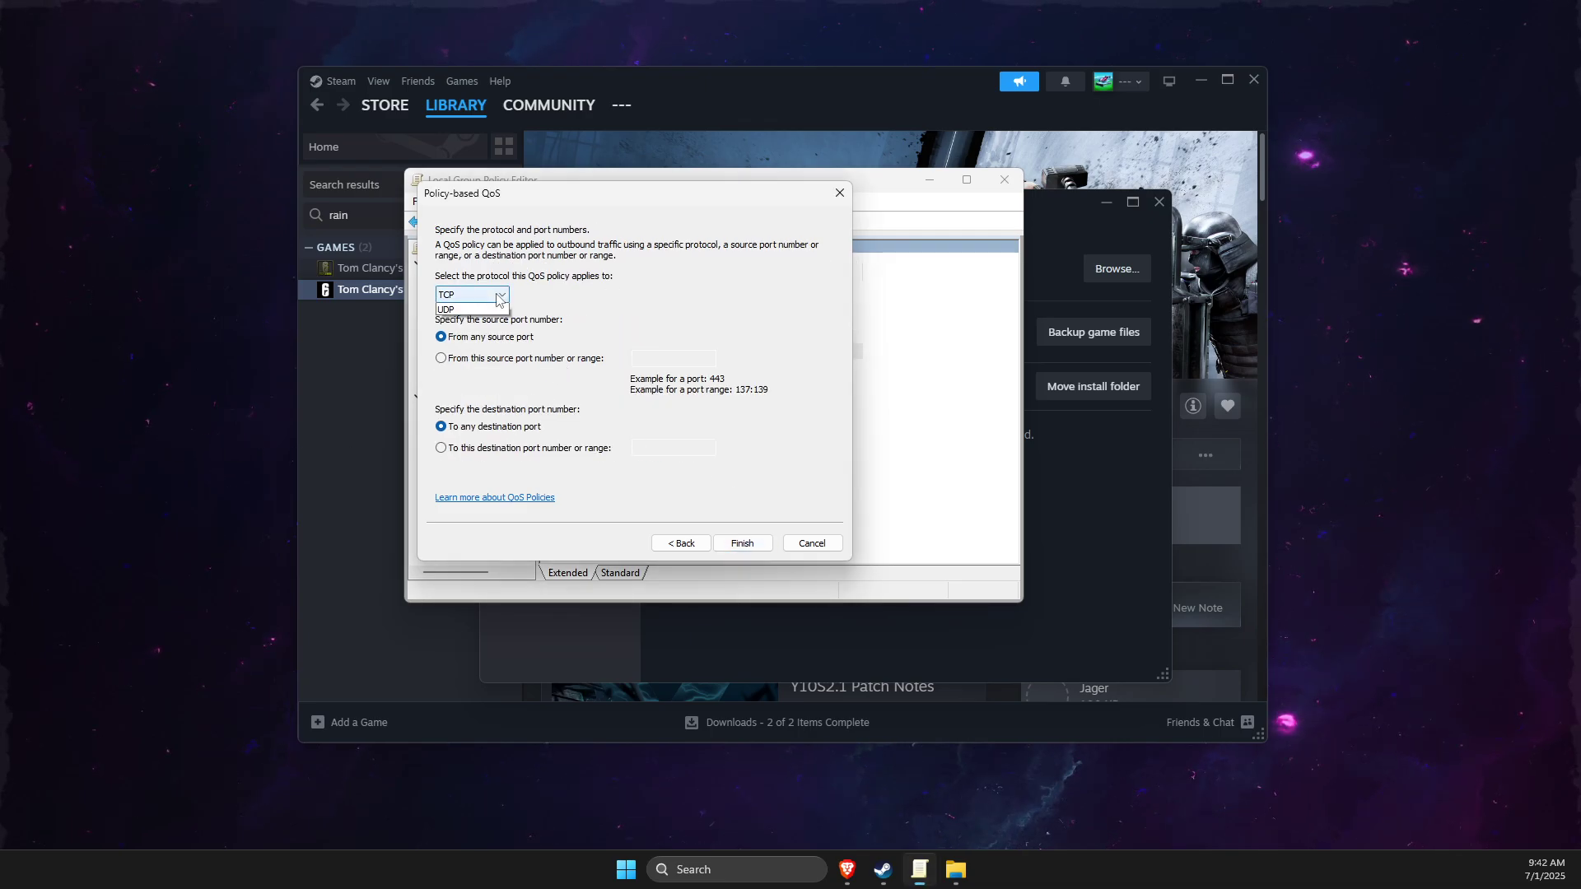
left_click(473, 323)
left_click(748, 543)
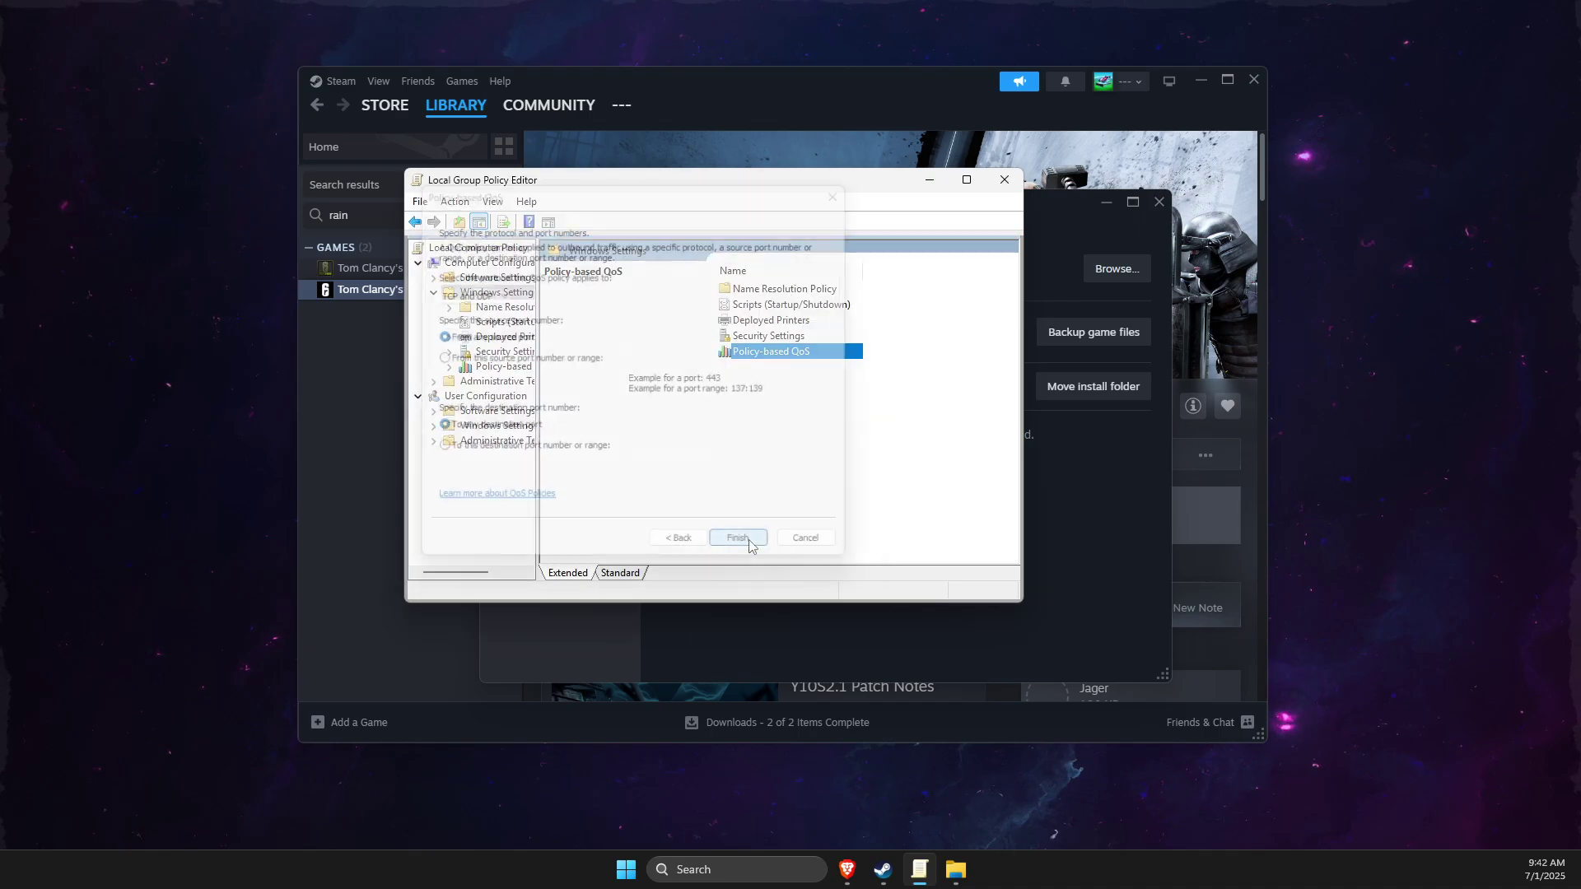
left_click(1003, 180)
left_click(1159, 202)
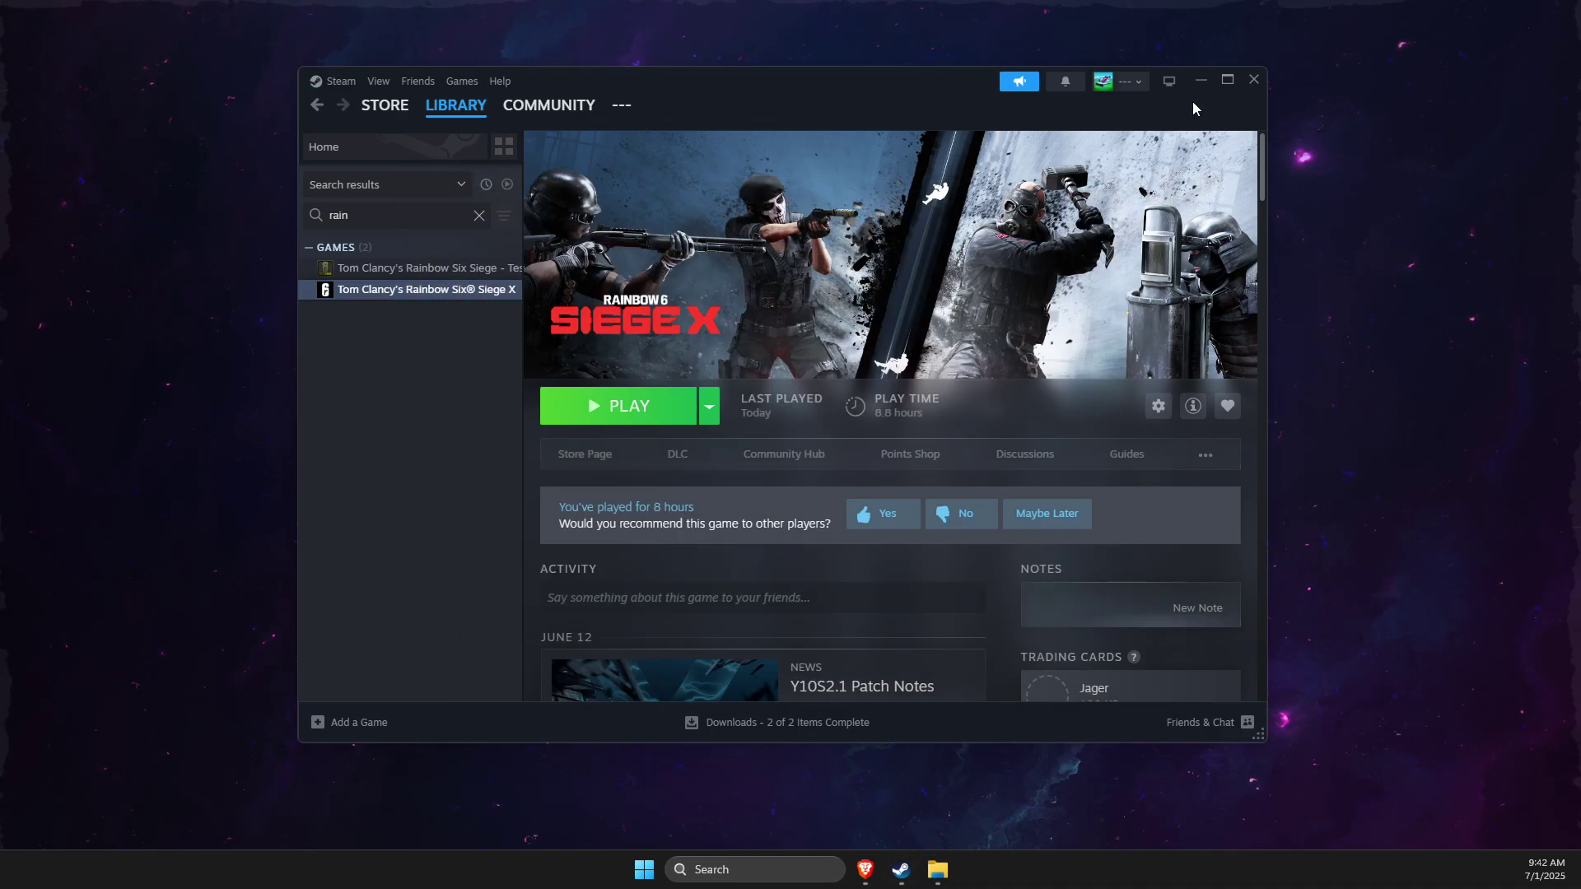
left_click(1199, 80)
- Start Command Prompt as administrator and flush the DNS cache with ipconfig /flushdns
left_click(726, 865)
type("cmd")
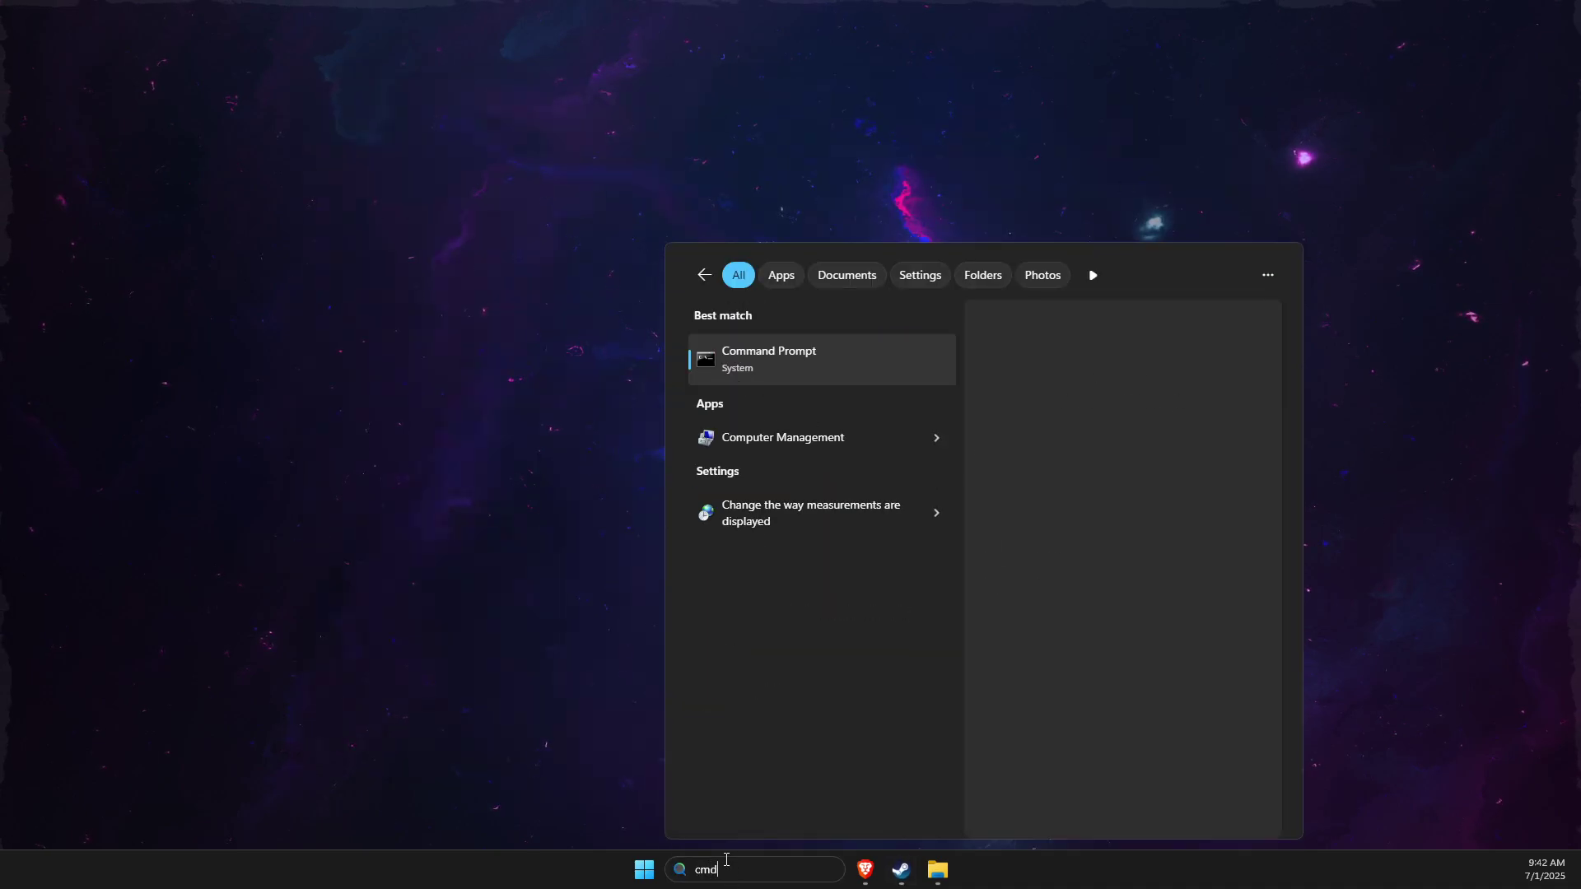
right_click(773, 367)
left_click(866, 398)
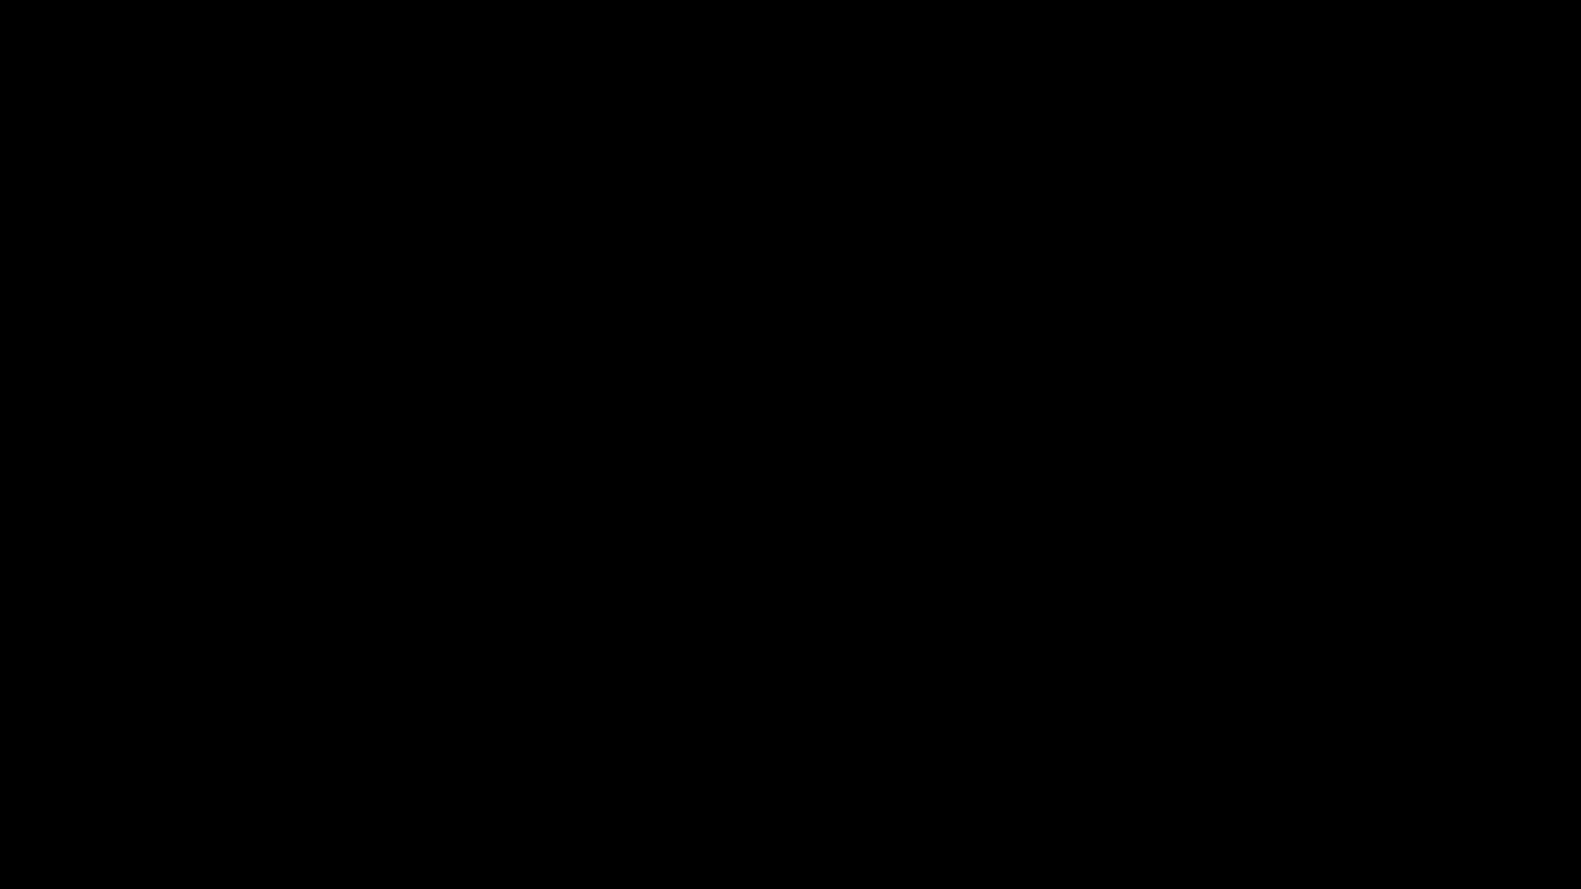
type("ipc")
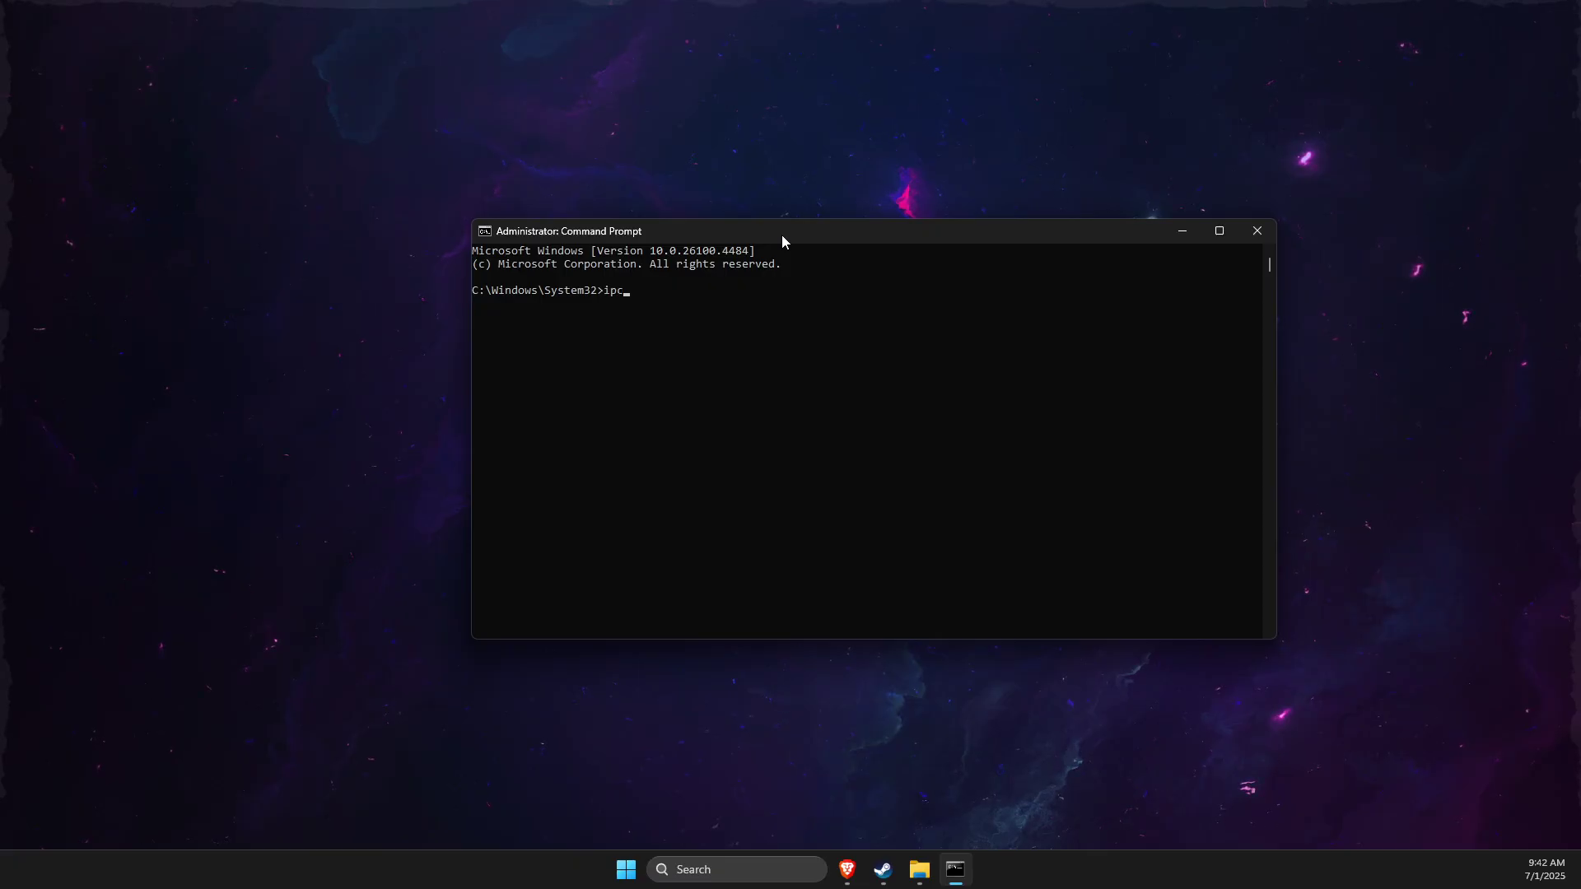
type("onfig /flushdns")
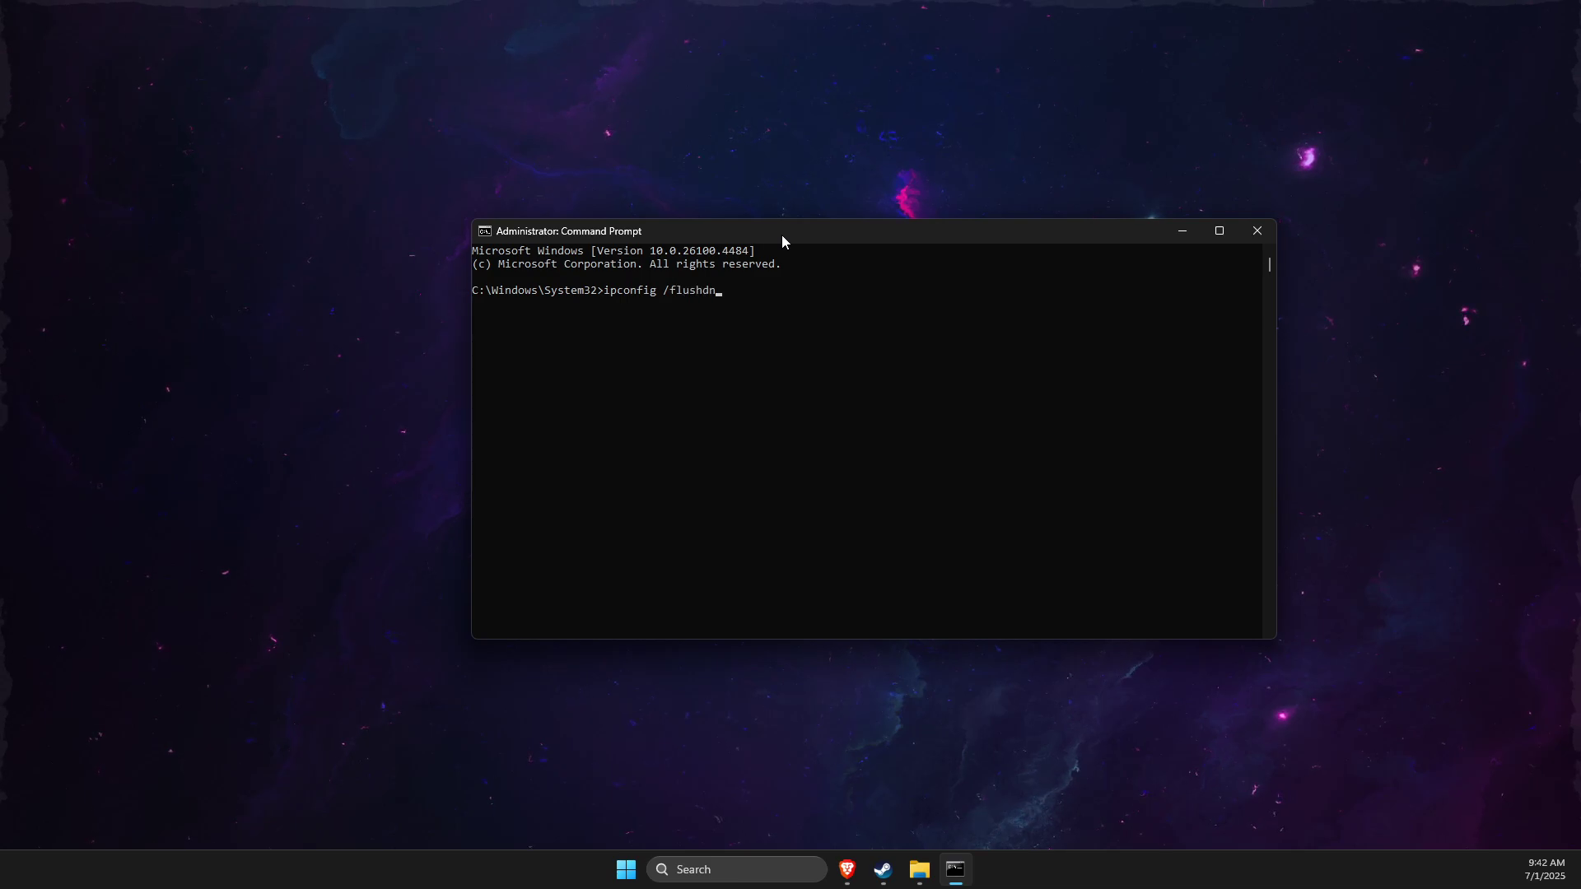
key("Return")
- Reset the Winsock catalog with netsh winsock reset and close Command Prompt
type("net")
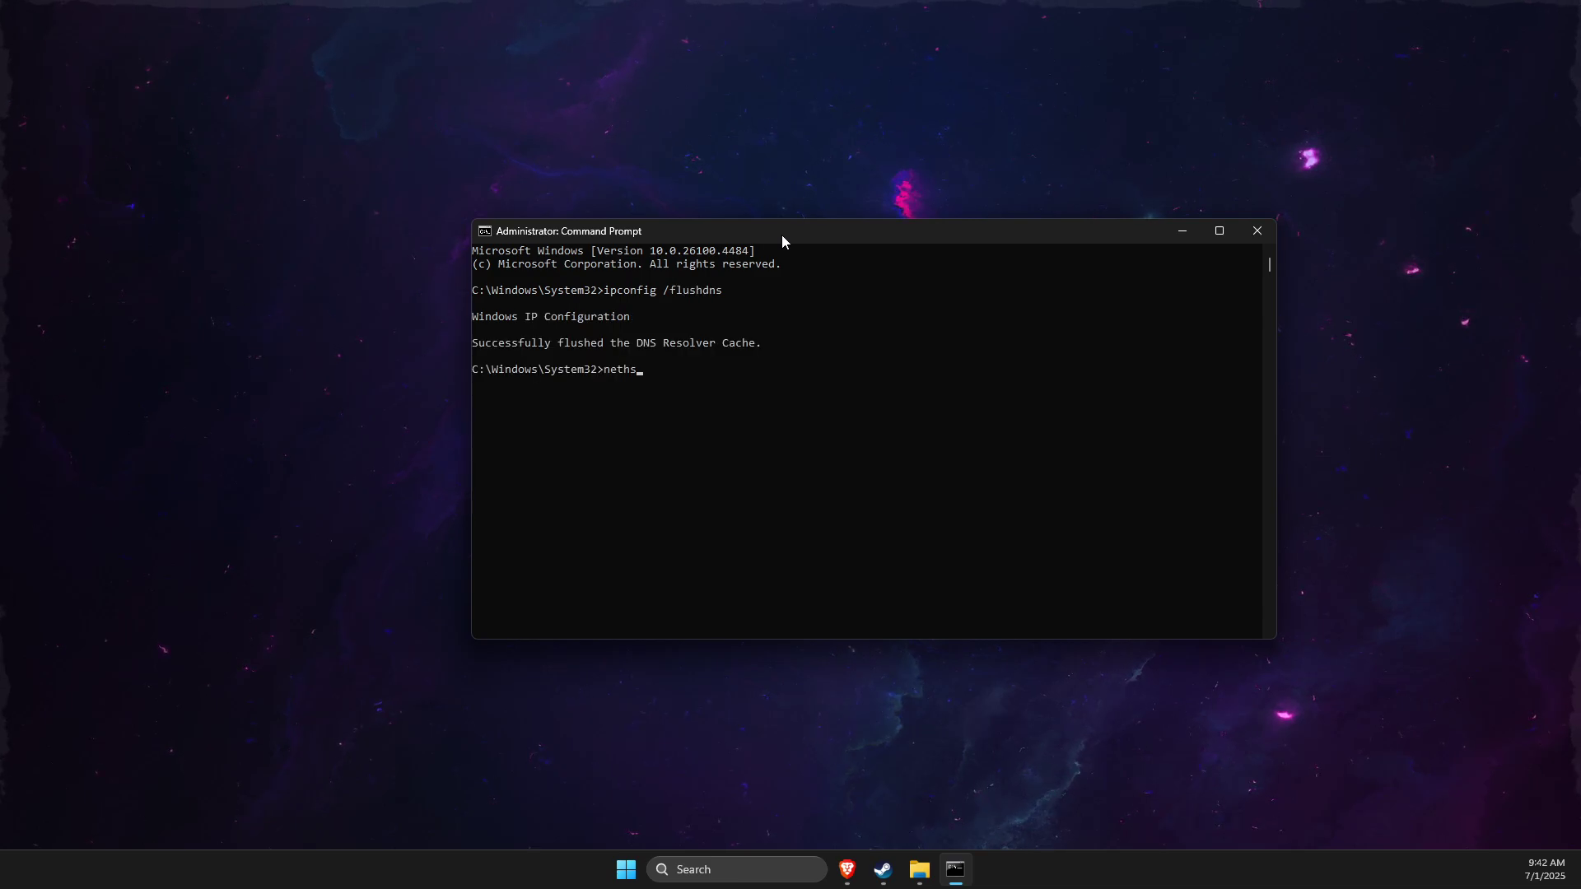
type("sh winso")
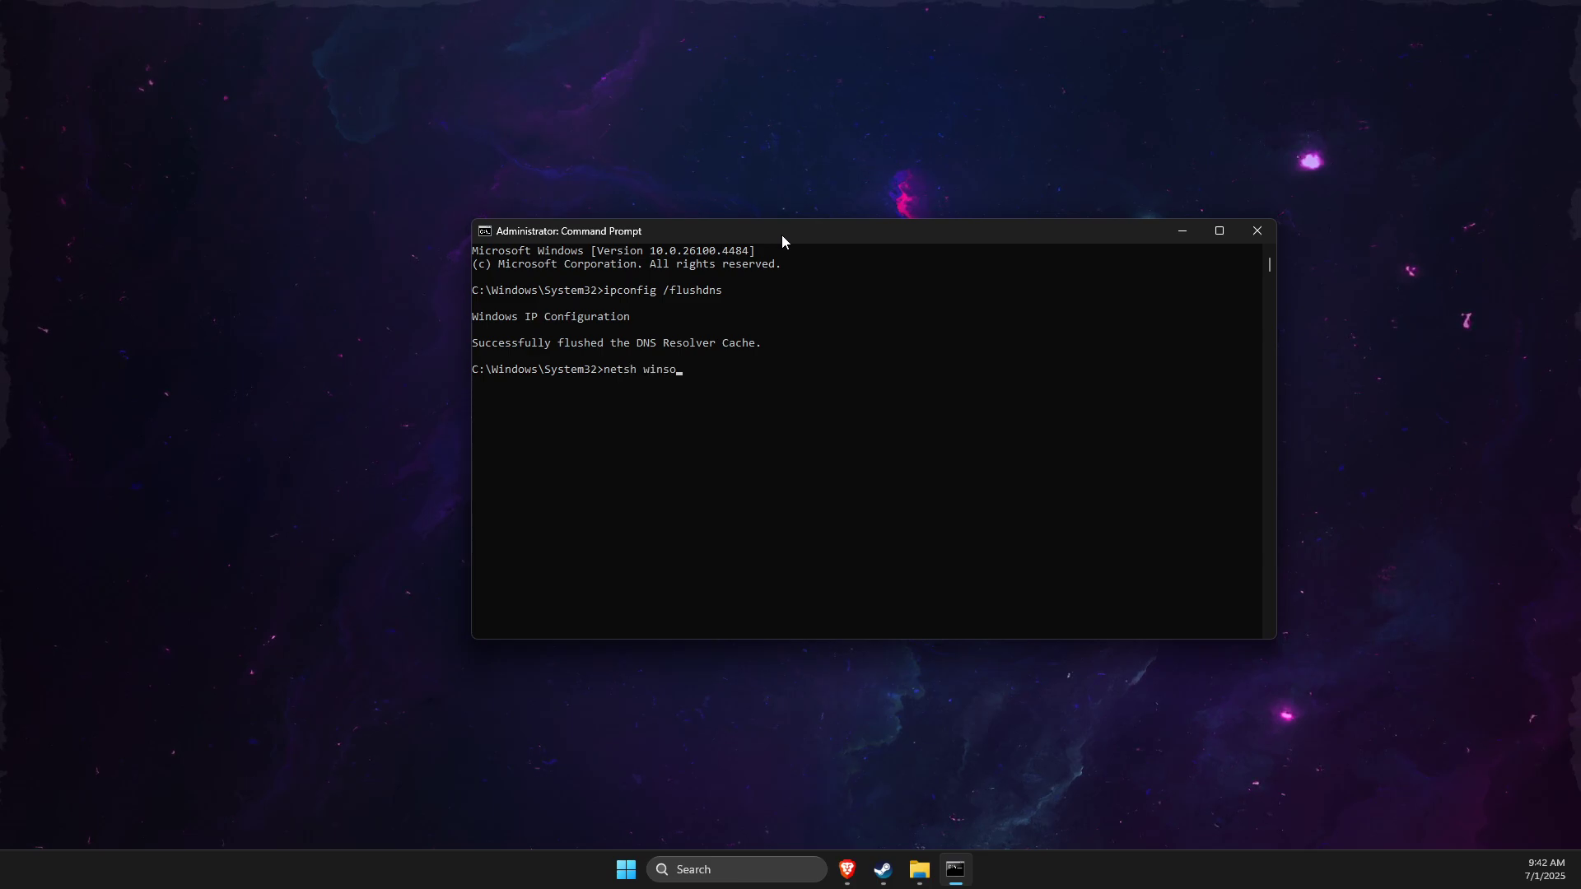
type("ck reset")
key("Return")
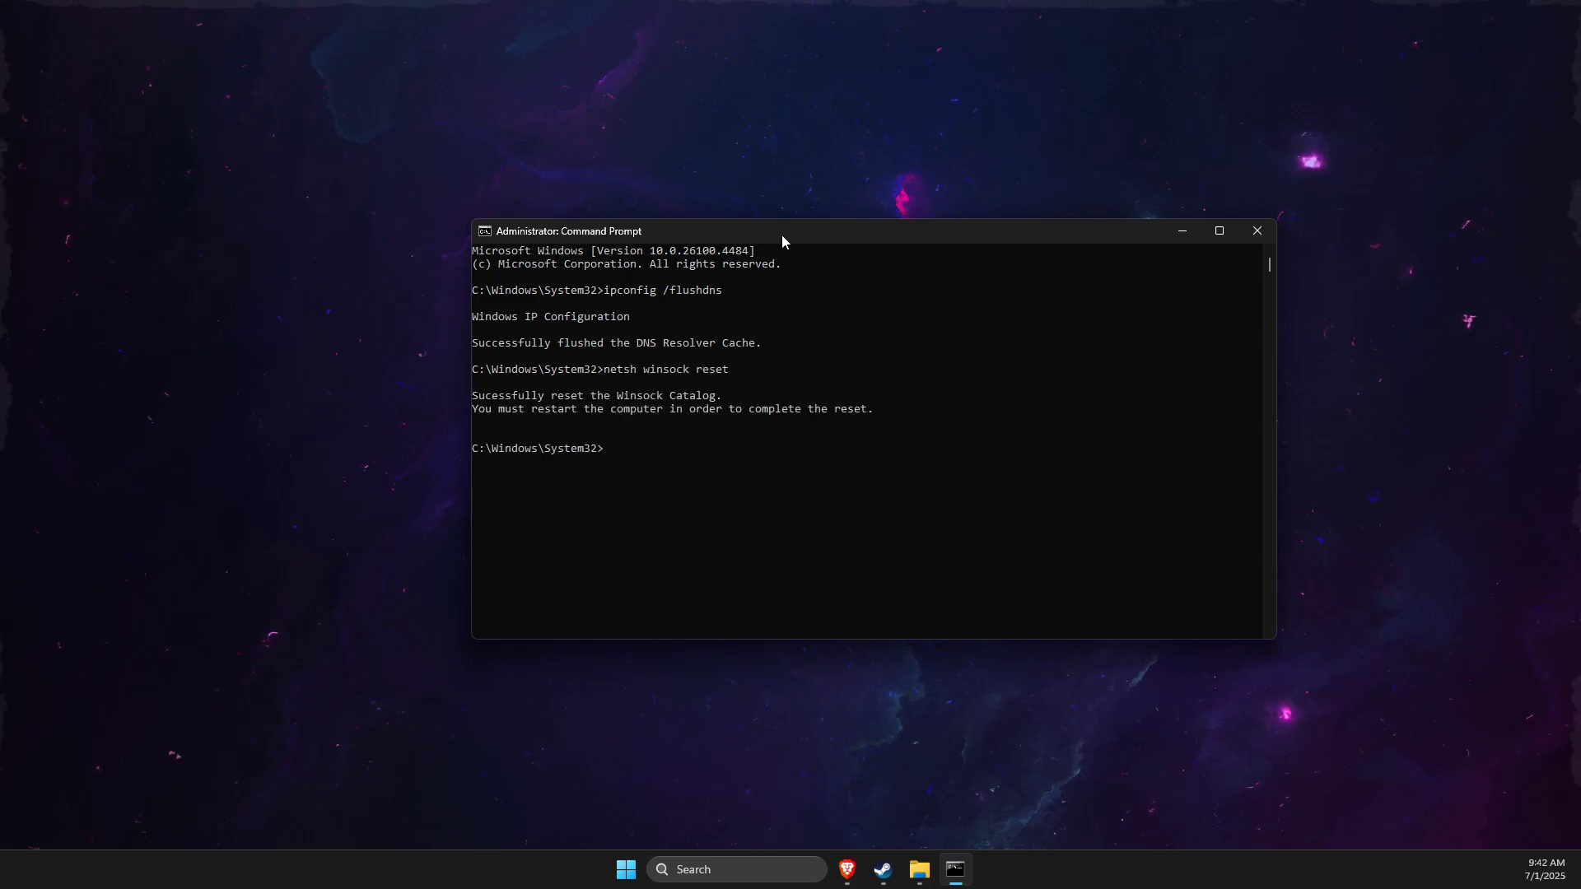
left_click(1257, 232)
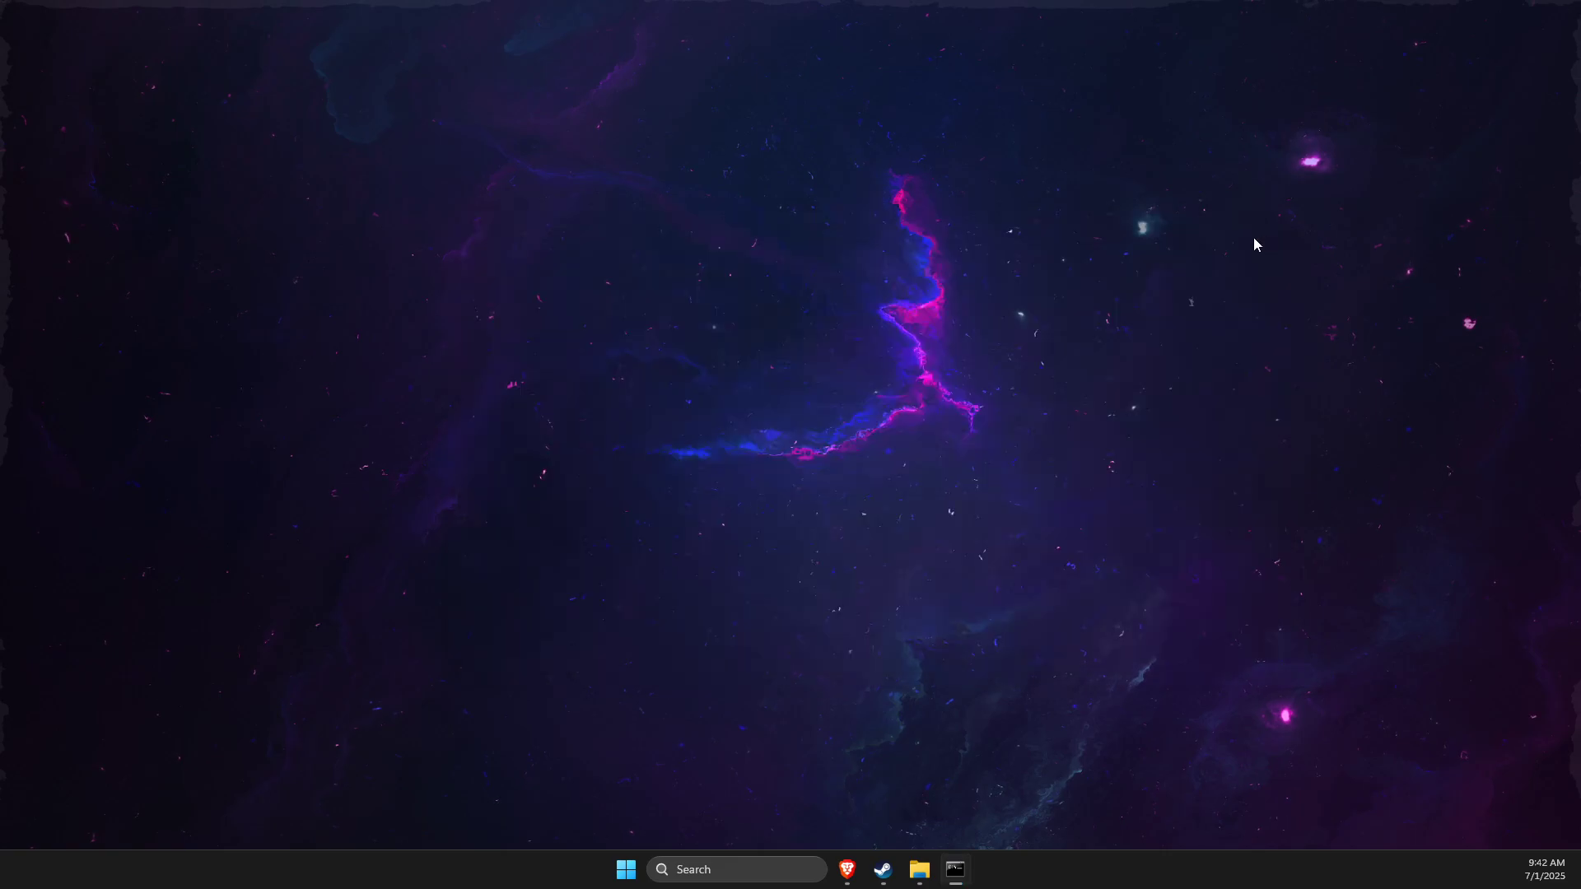
left_click(739, 871)
type("view advanced system setti")
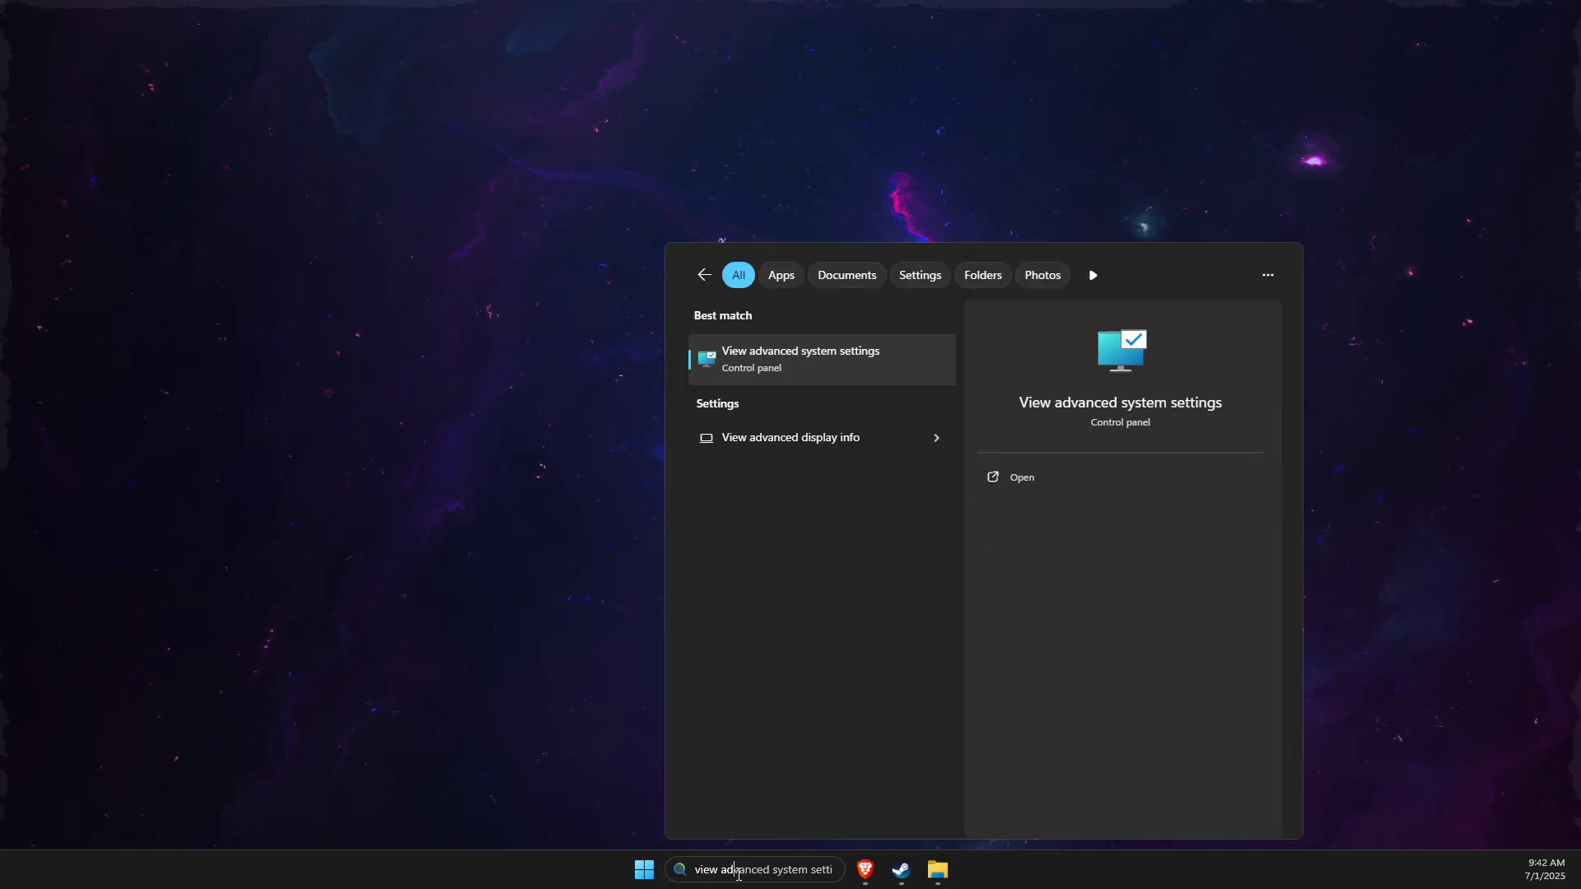
key("BackSpace")
key("BackSpace")
key("BackSpace")
key("BackSpace")
key("BackSpace")
key("BackSpace")
key("BackSpace")
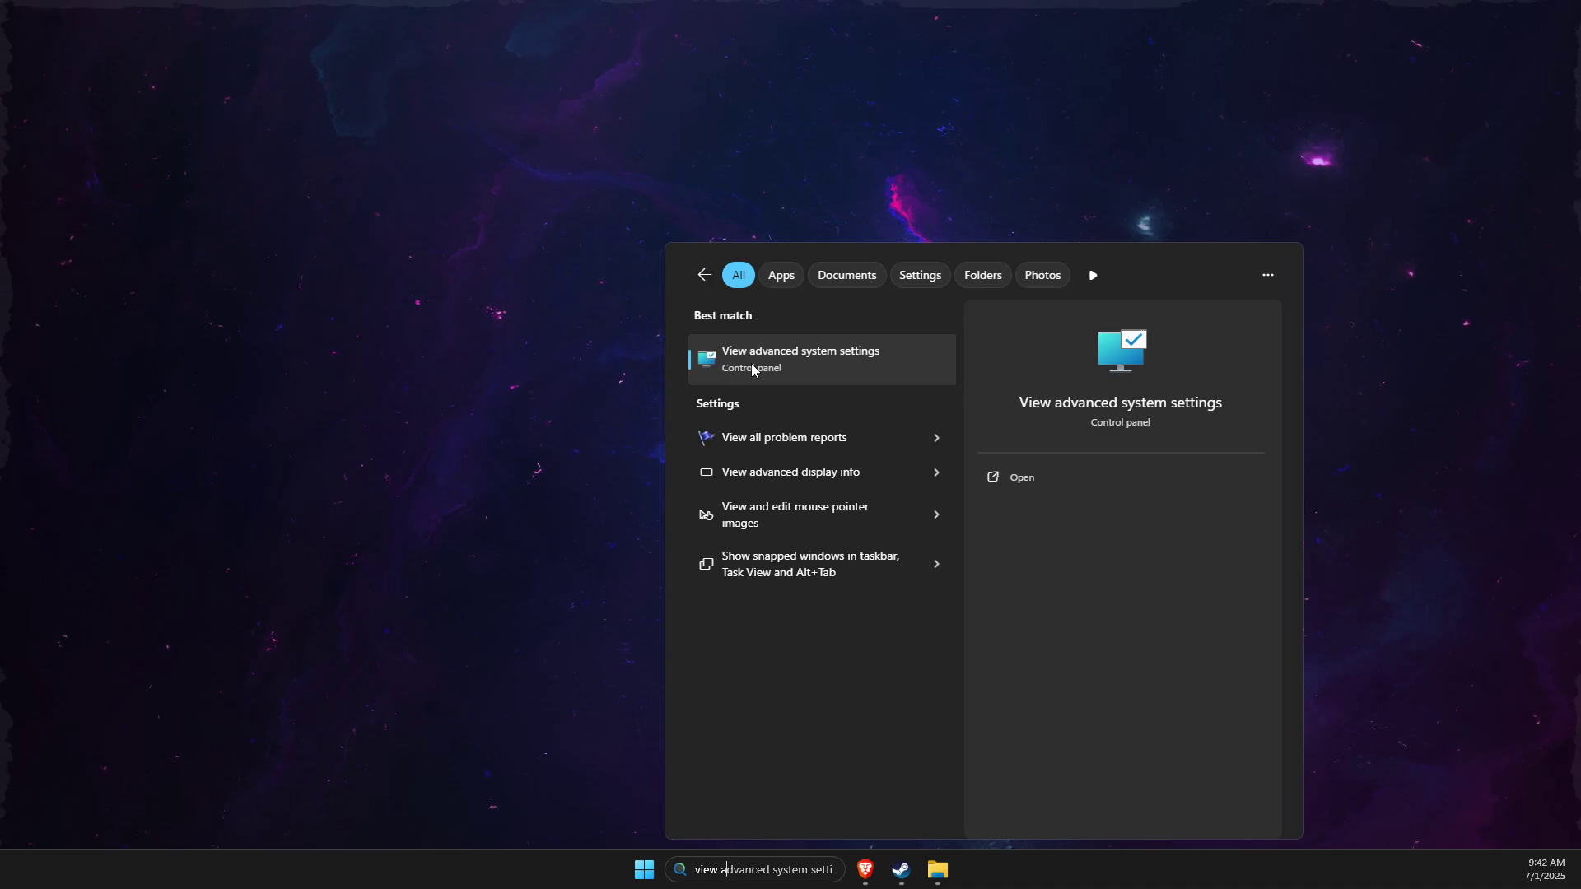
- Find Control Panel through Windows search and go to its Network and Sharing Center
type("vontr")
left_click(752, 369)
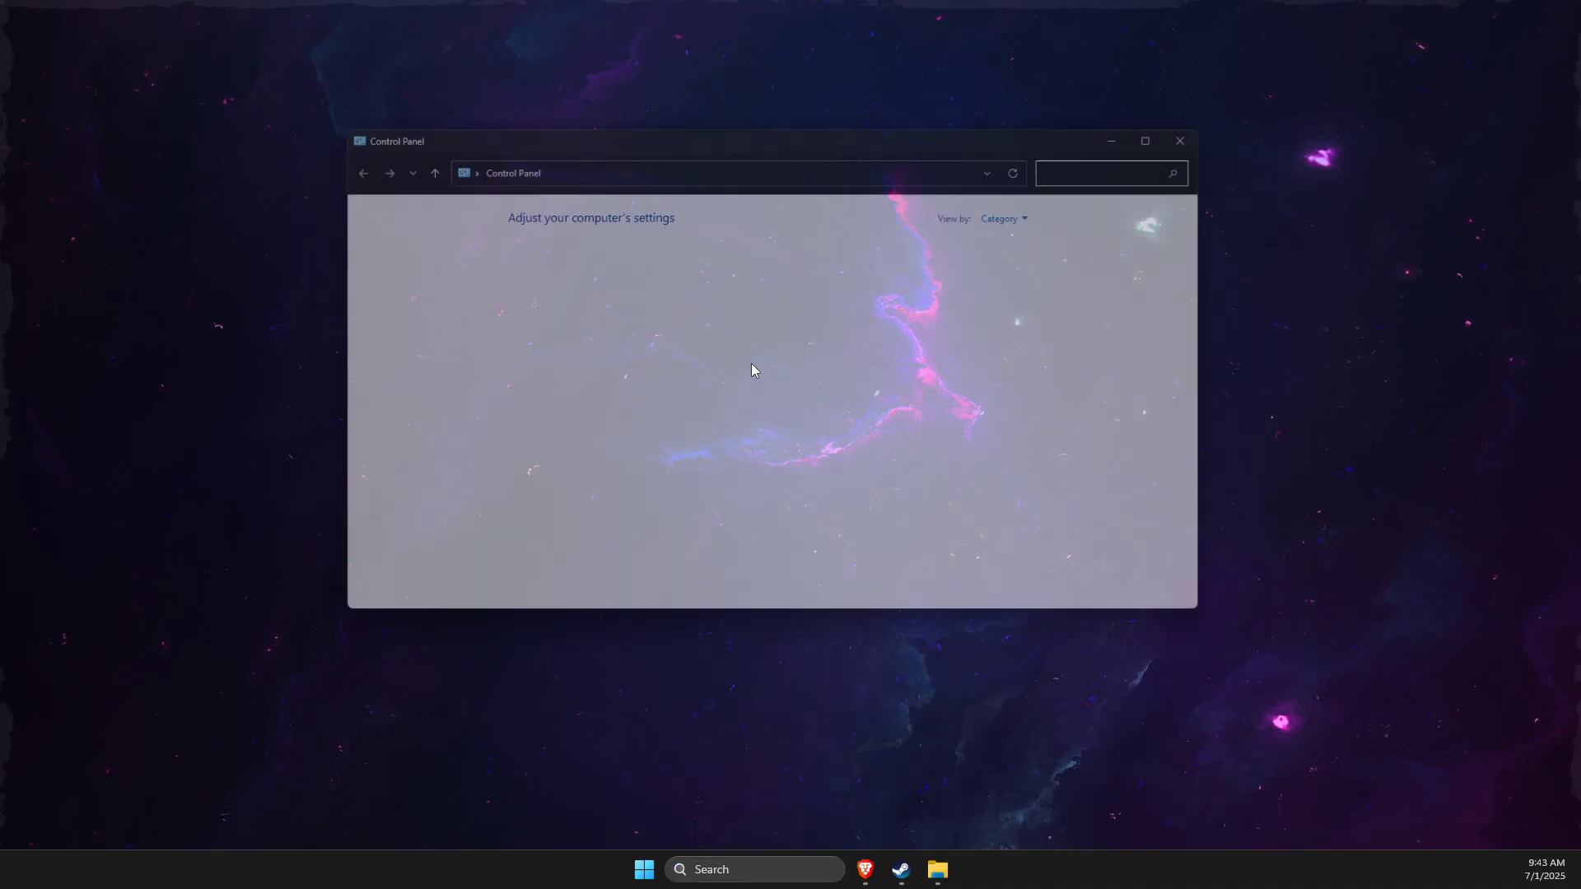
left_click(581, 324)
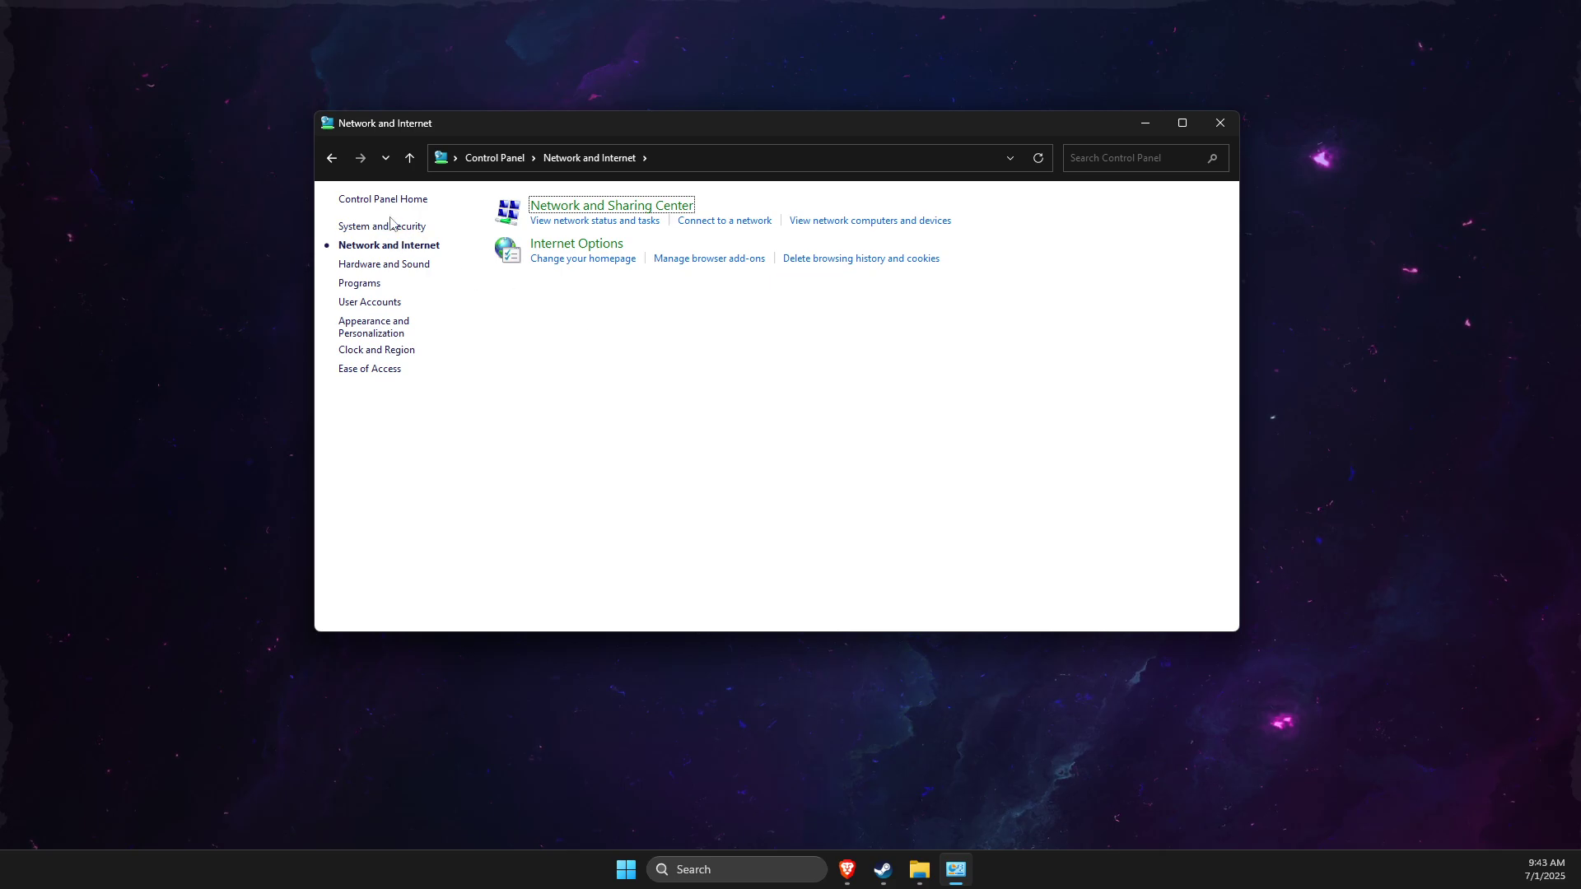
left_click(616, 207)
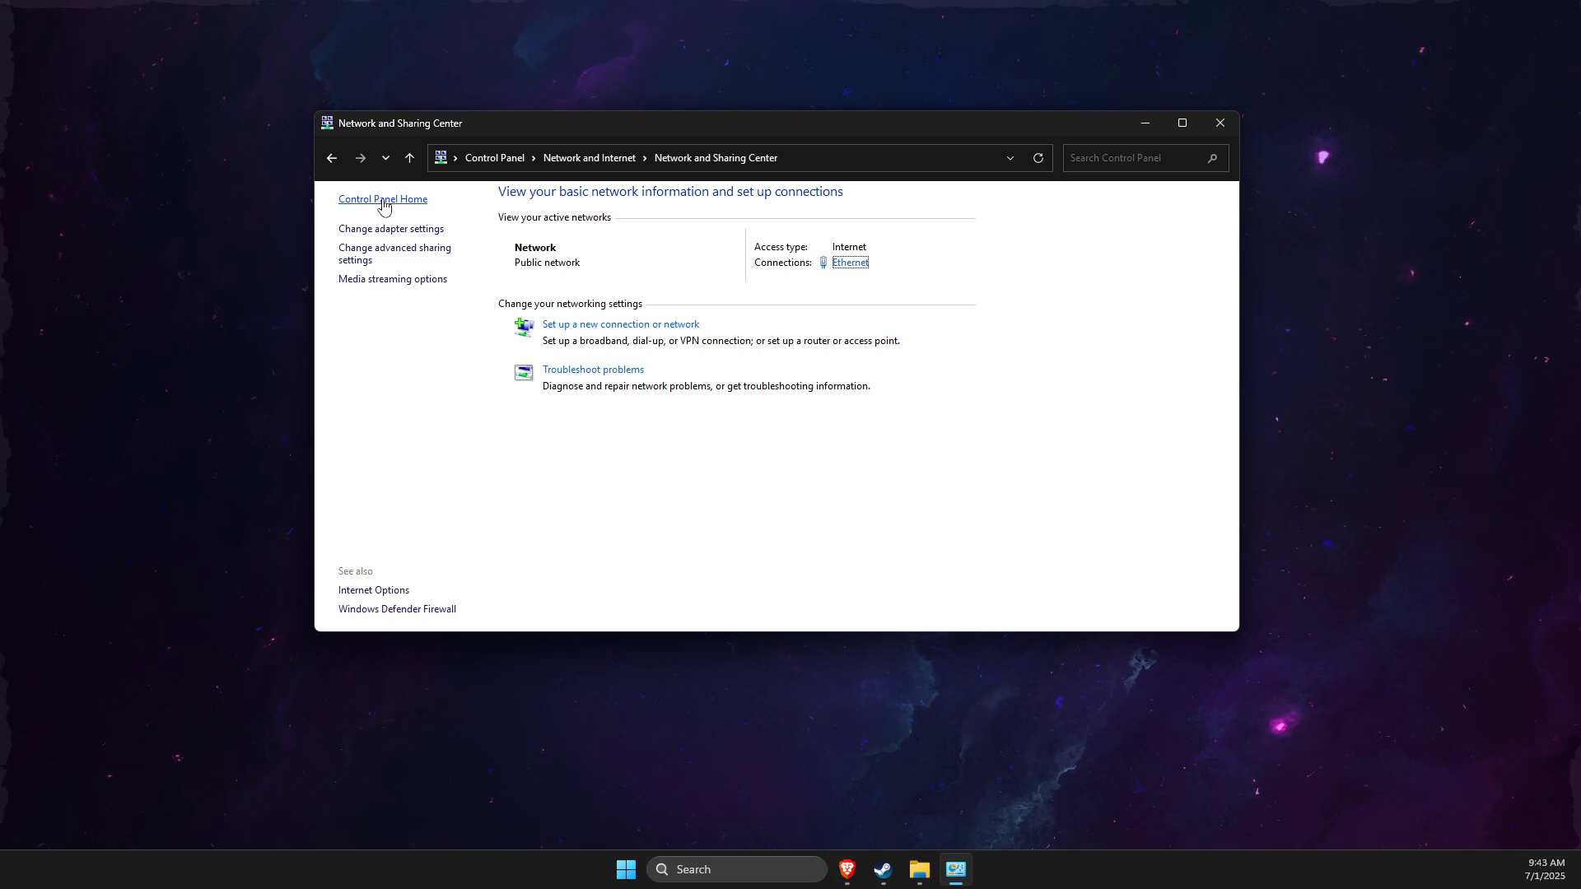
left_click(375, 254)
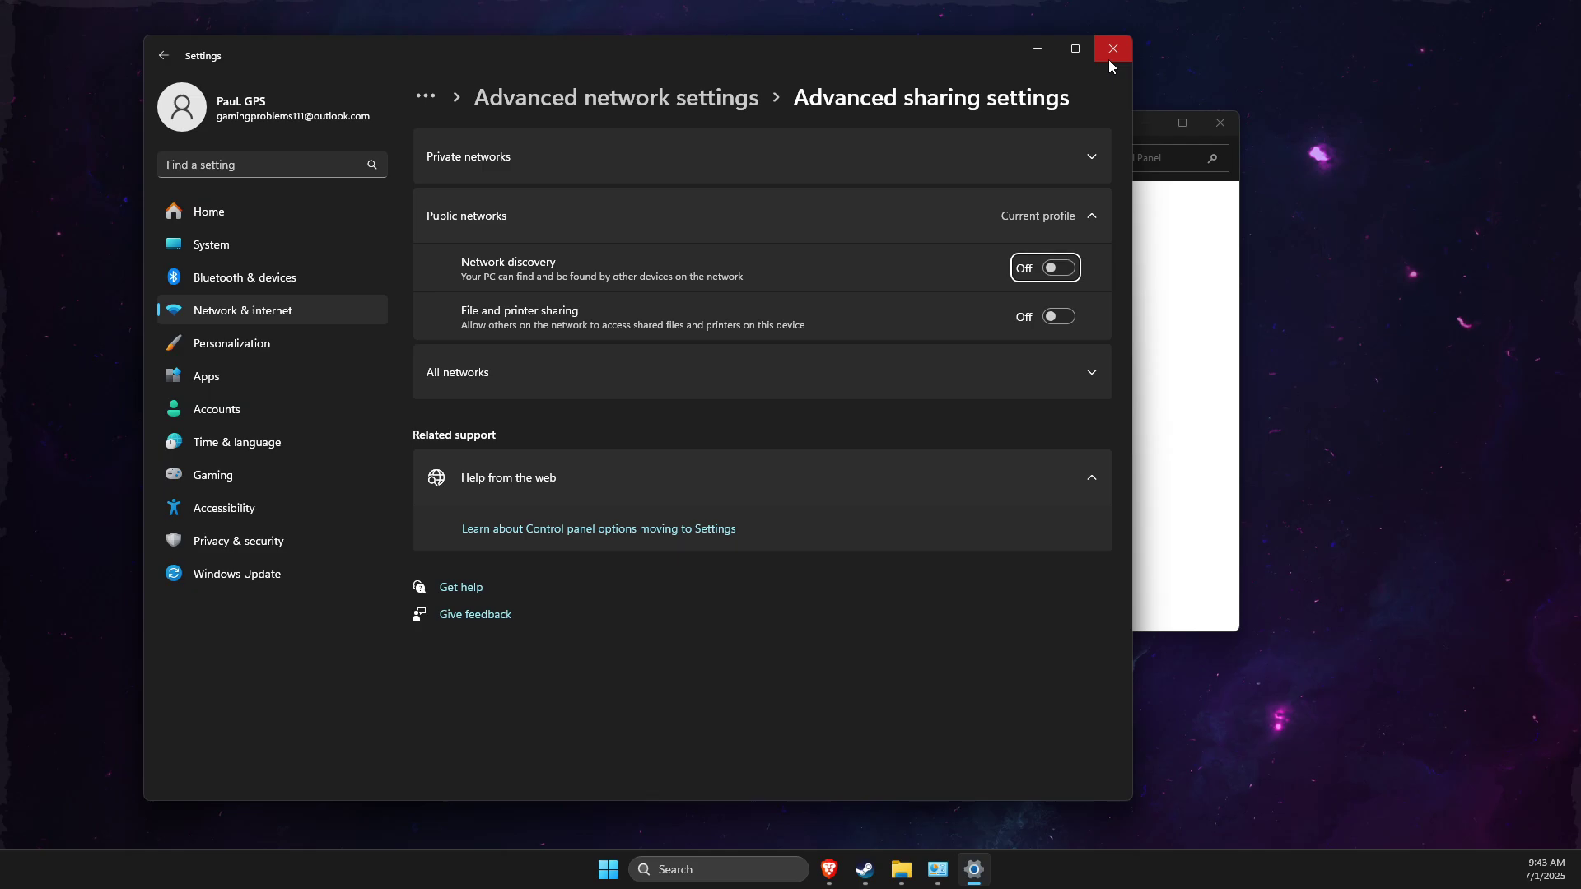
left_click(1109, 58)
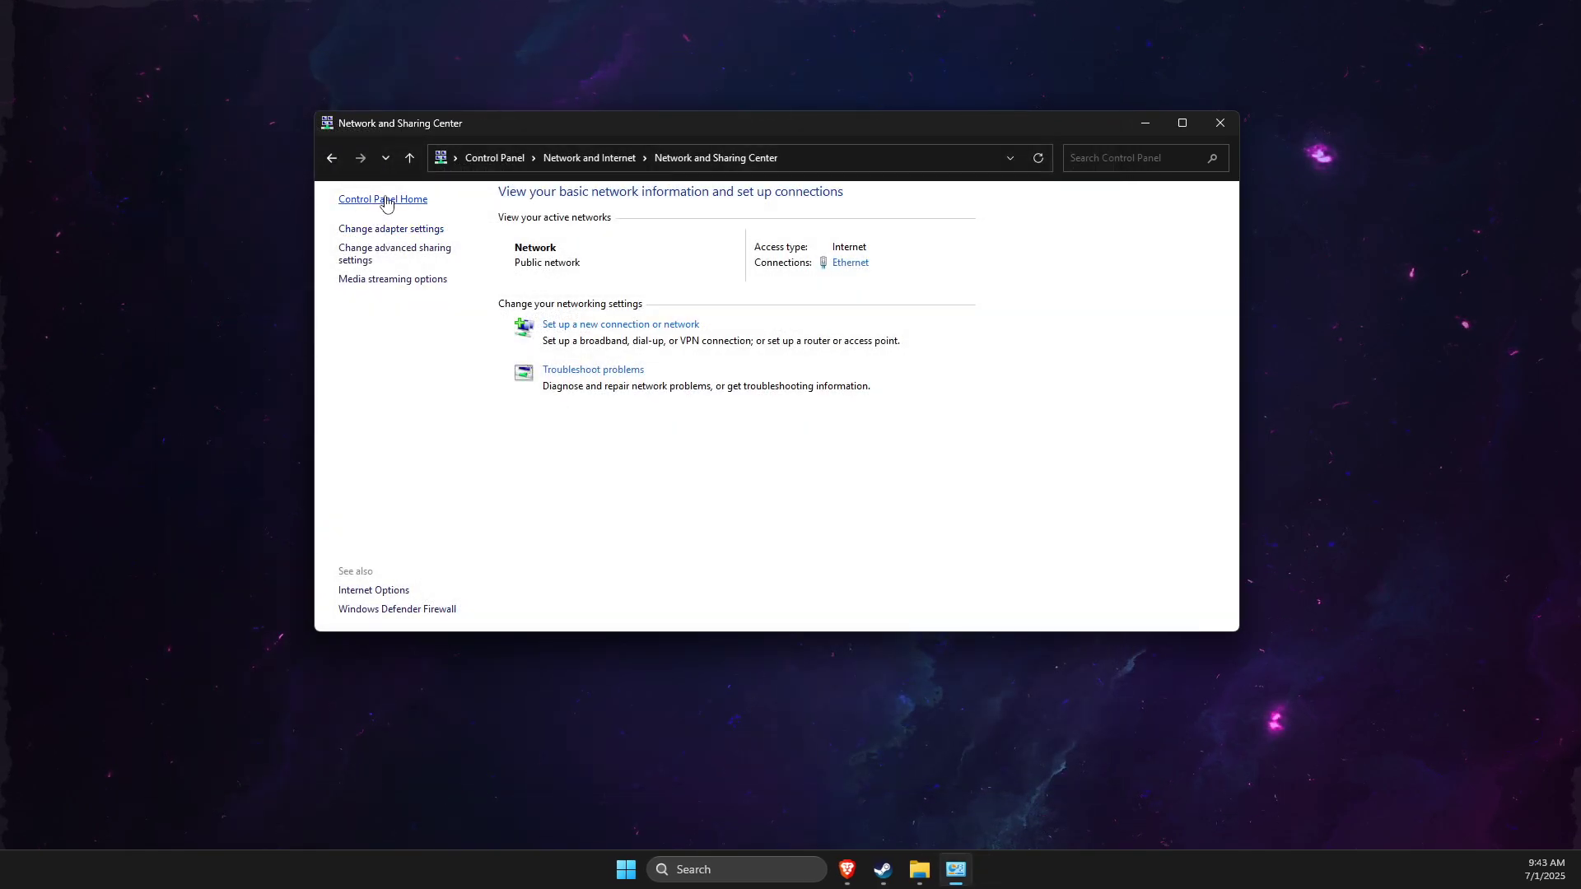
- In the Ethernet adapter's IPv4 properties, accept 8.8.8.8 as preferred and 8.8.4.4 as alternate DNS server, and close the network windows
left_click(392, 230)
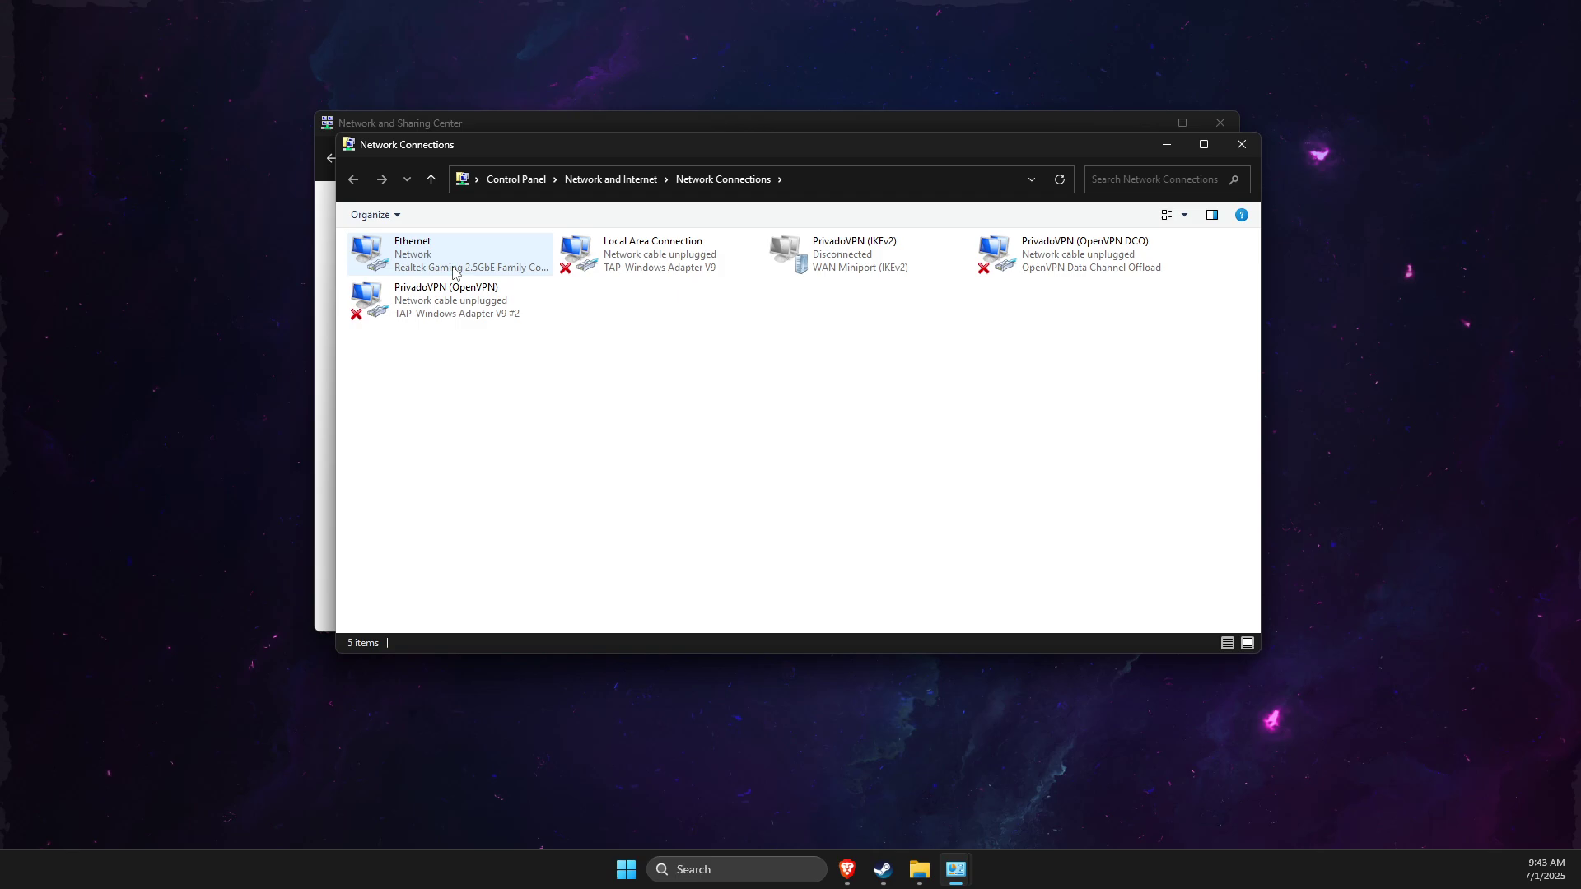
right_click(454, 270)
left_click(470, 401)
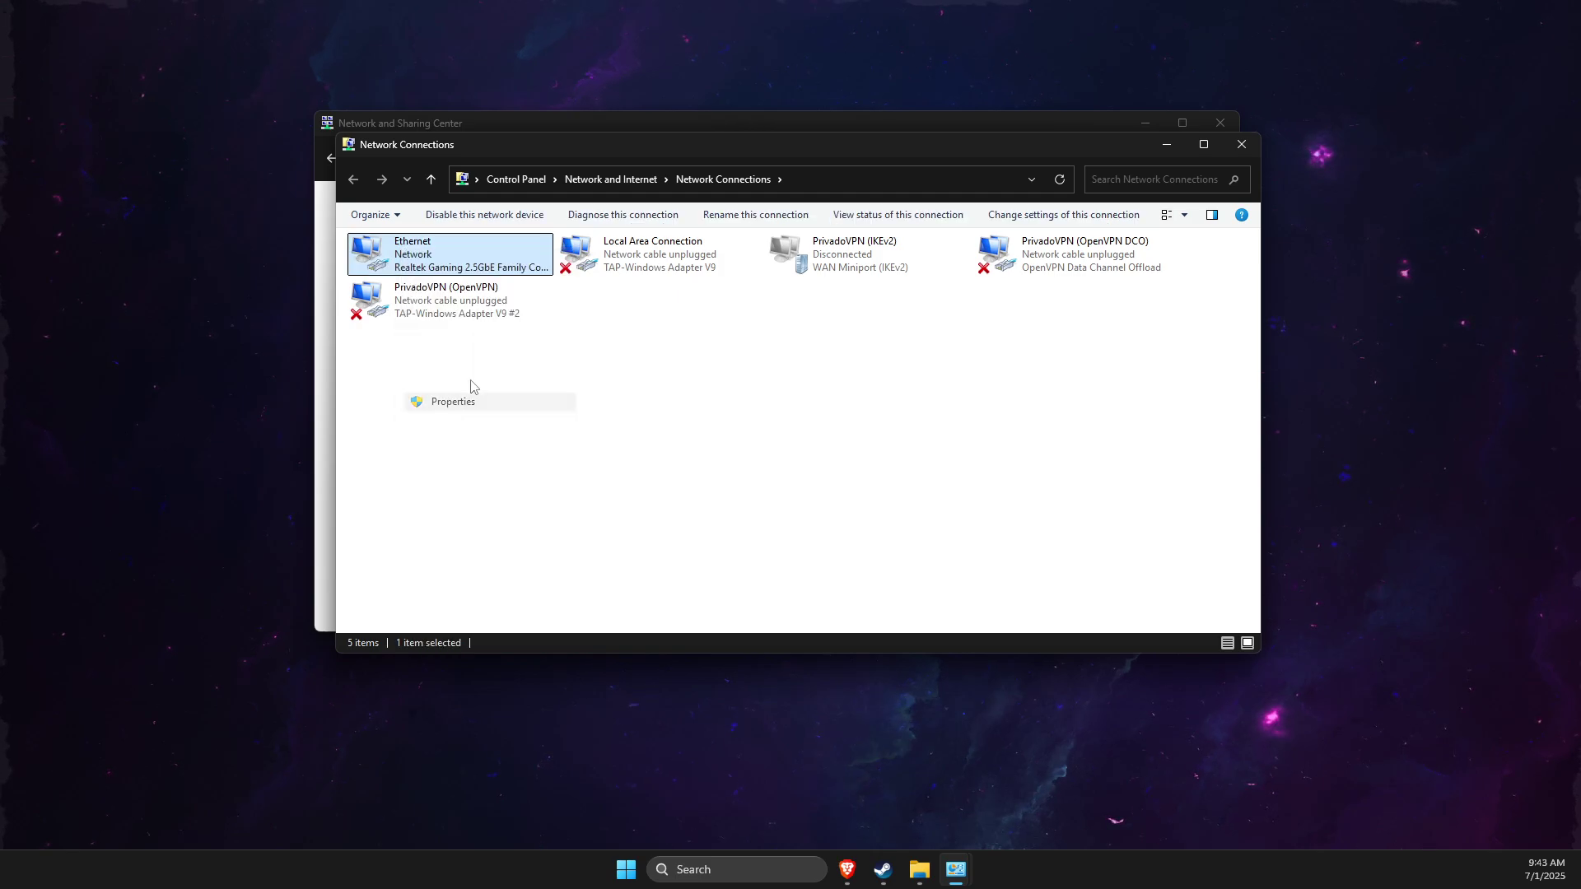
scroll(486, 424, "down", 2)
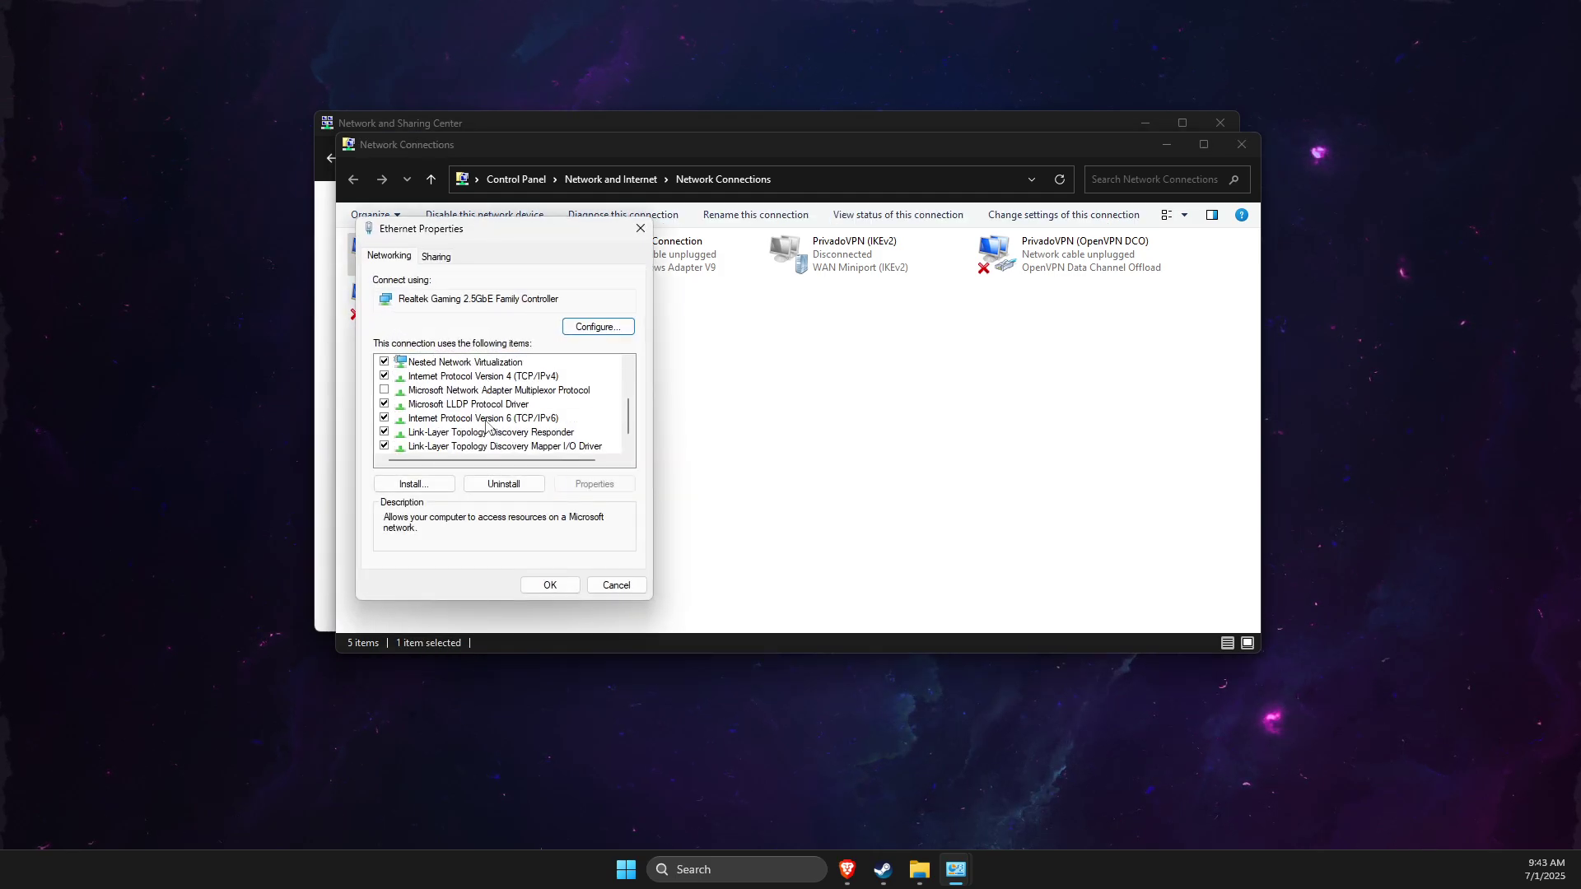
double_click(500, 379)
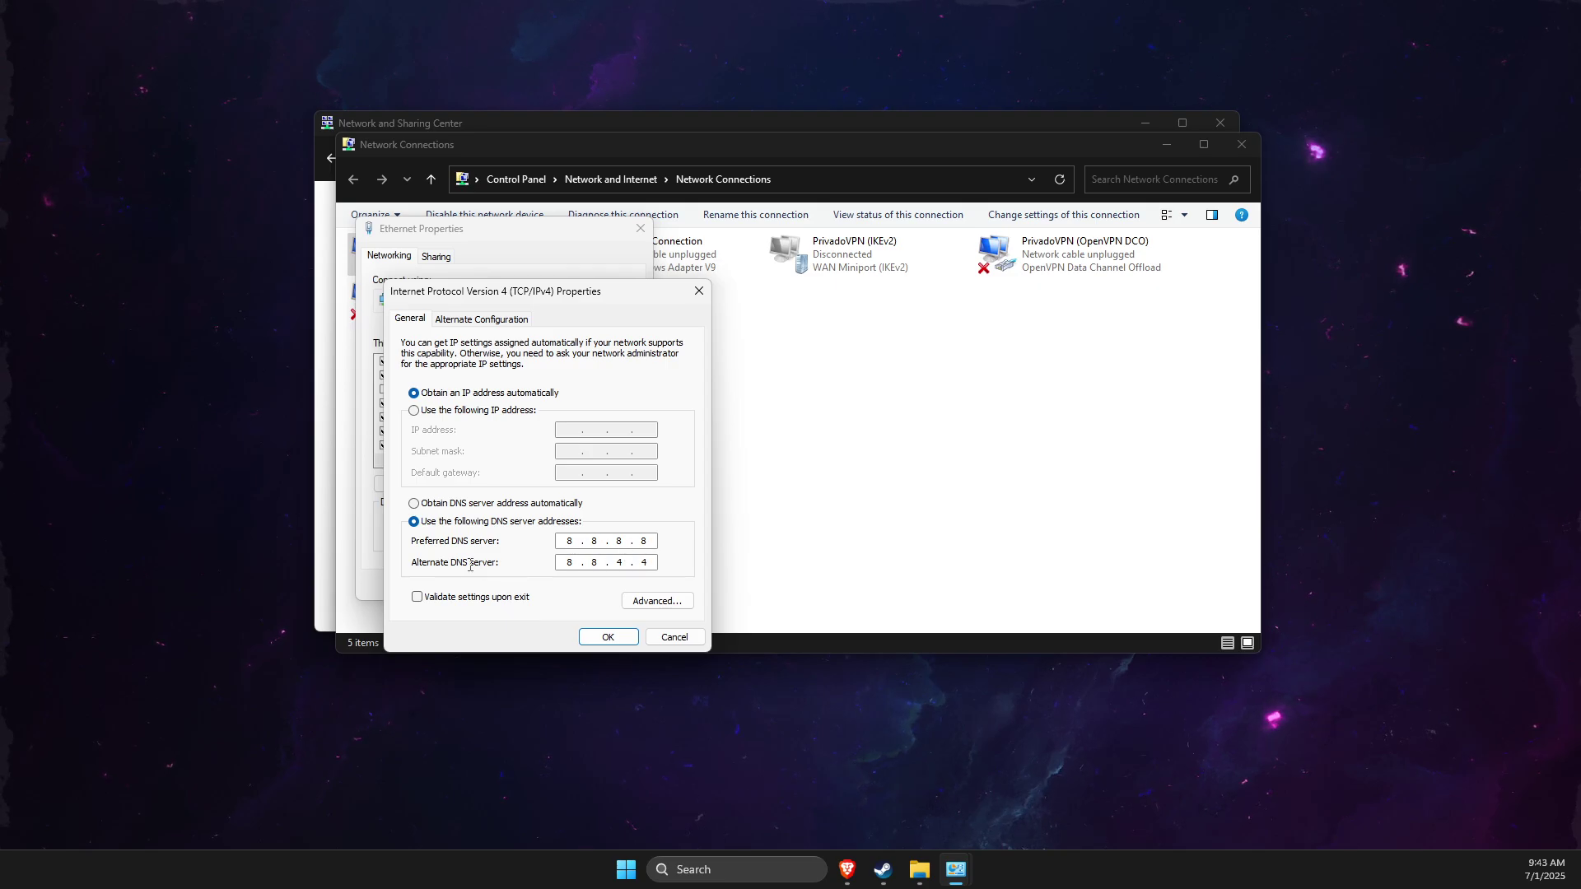
left_click(609, 637)
left_click(549, 585)
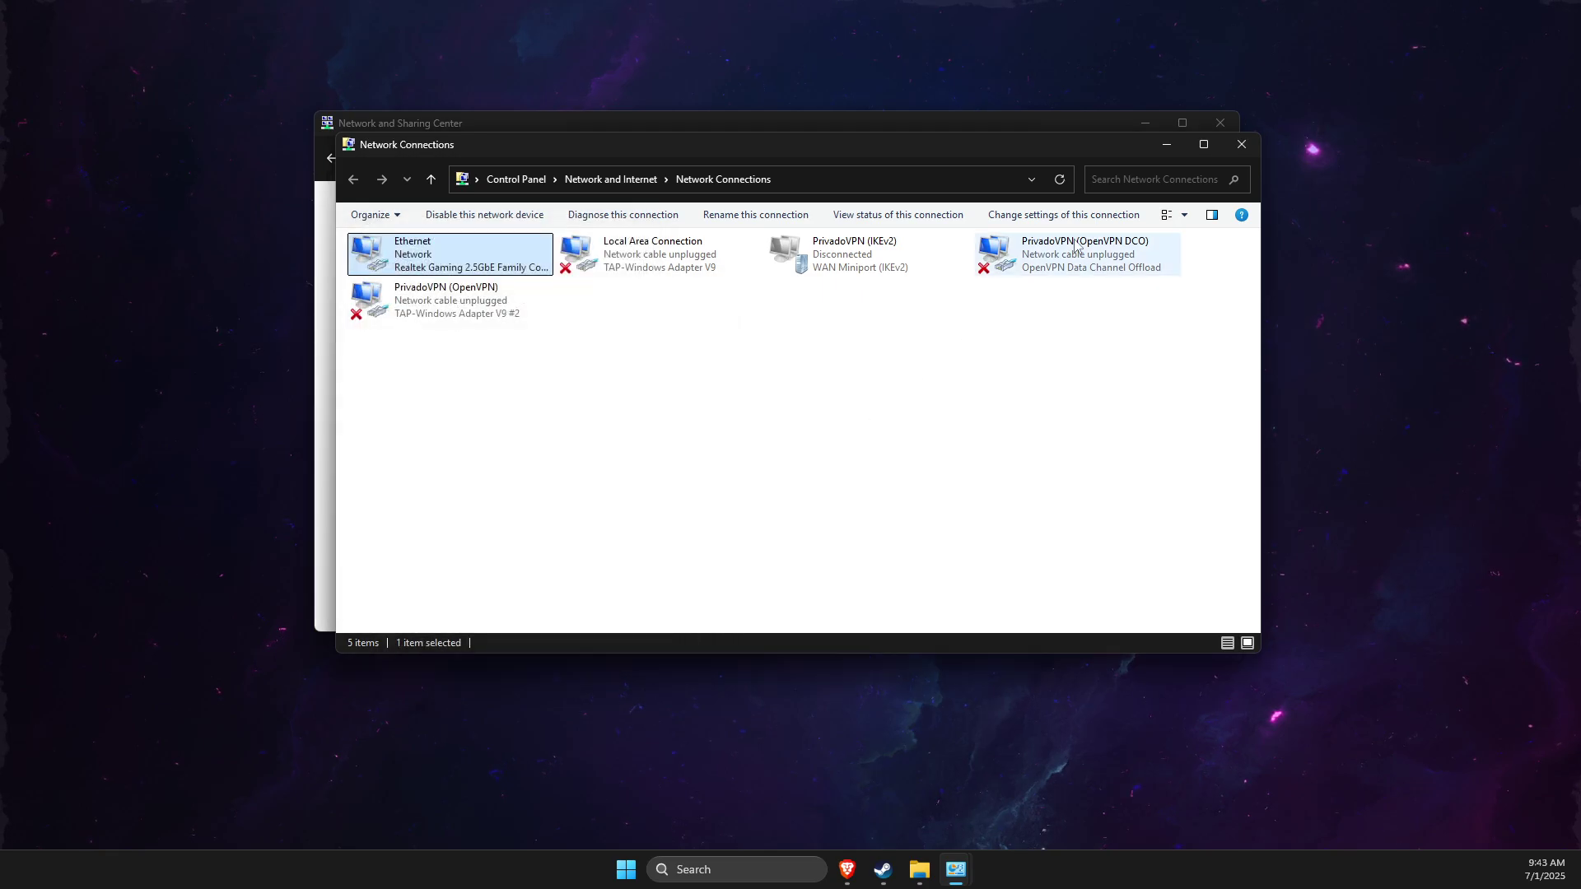
left_click(1241, 145)
left_click(1217, 139)
- Open Windows Settings and go to the Network reset page in the advanced network settings
left_click(715, 870)
type("s")
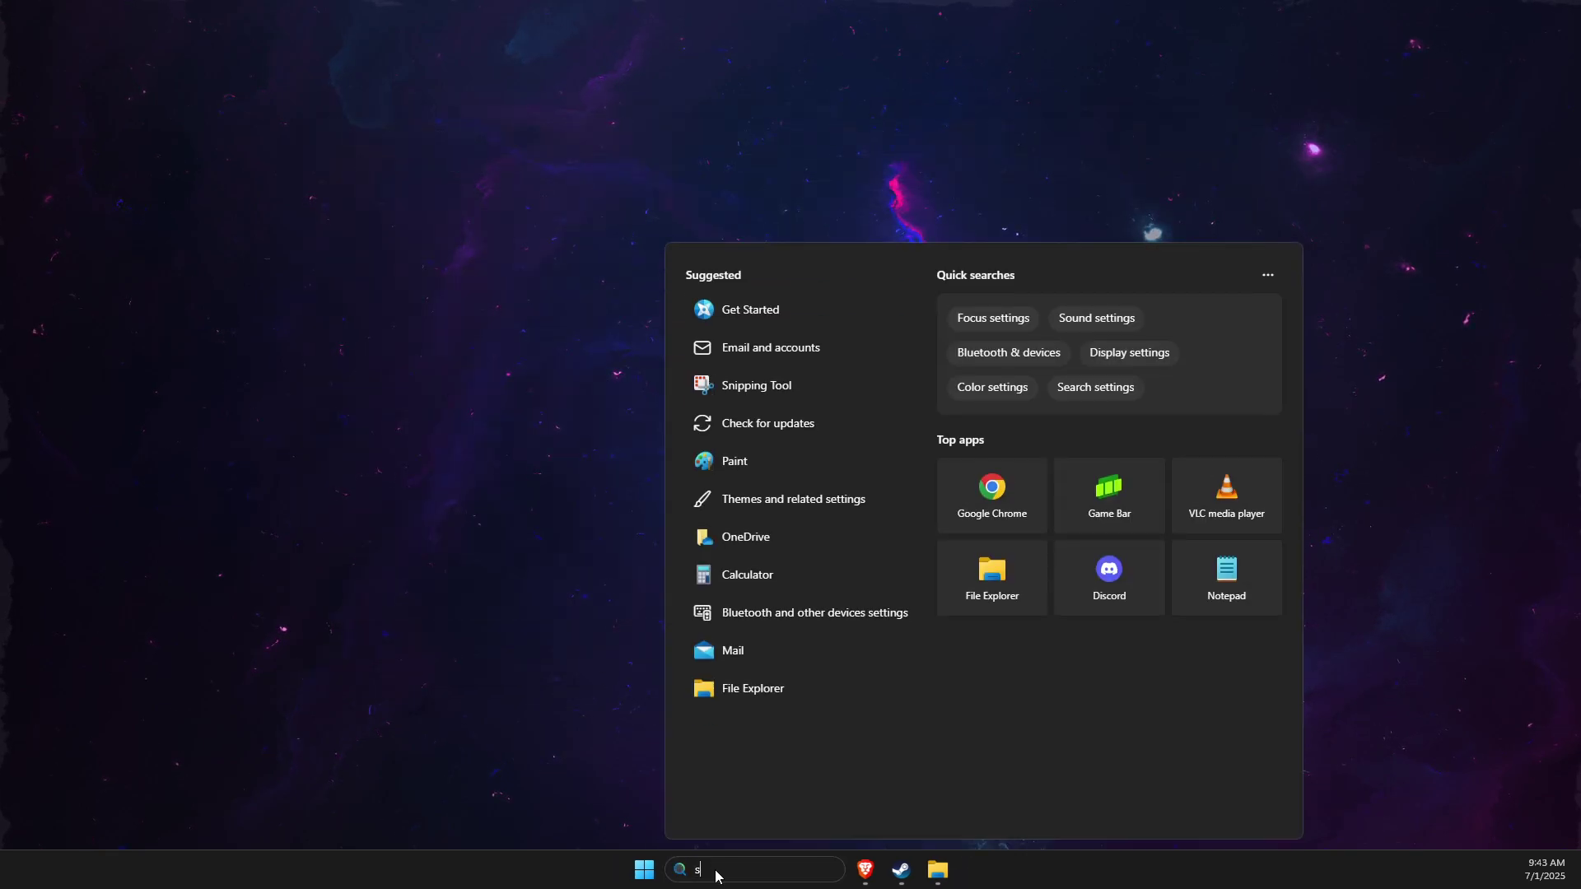
type("ettings")
left_click(769, 378)
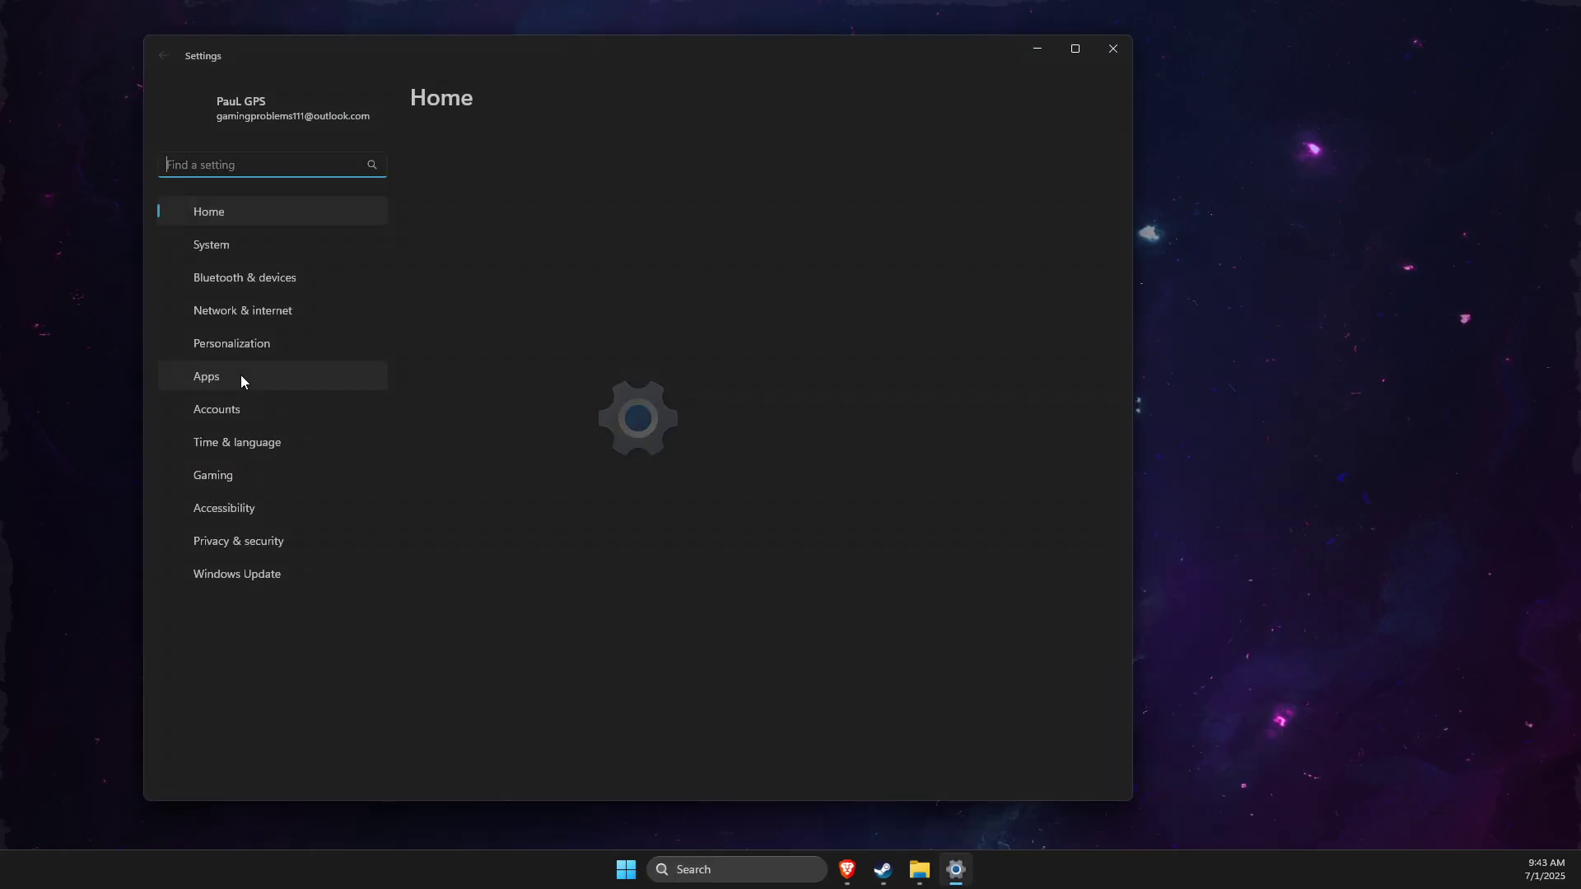
left_click(225, 313)
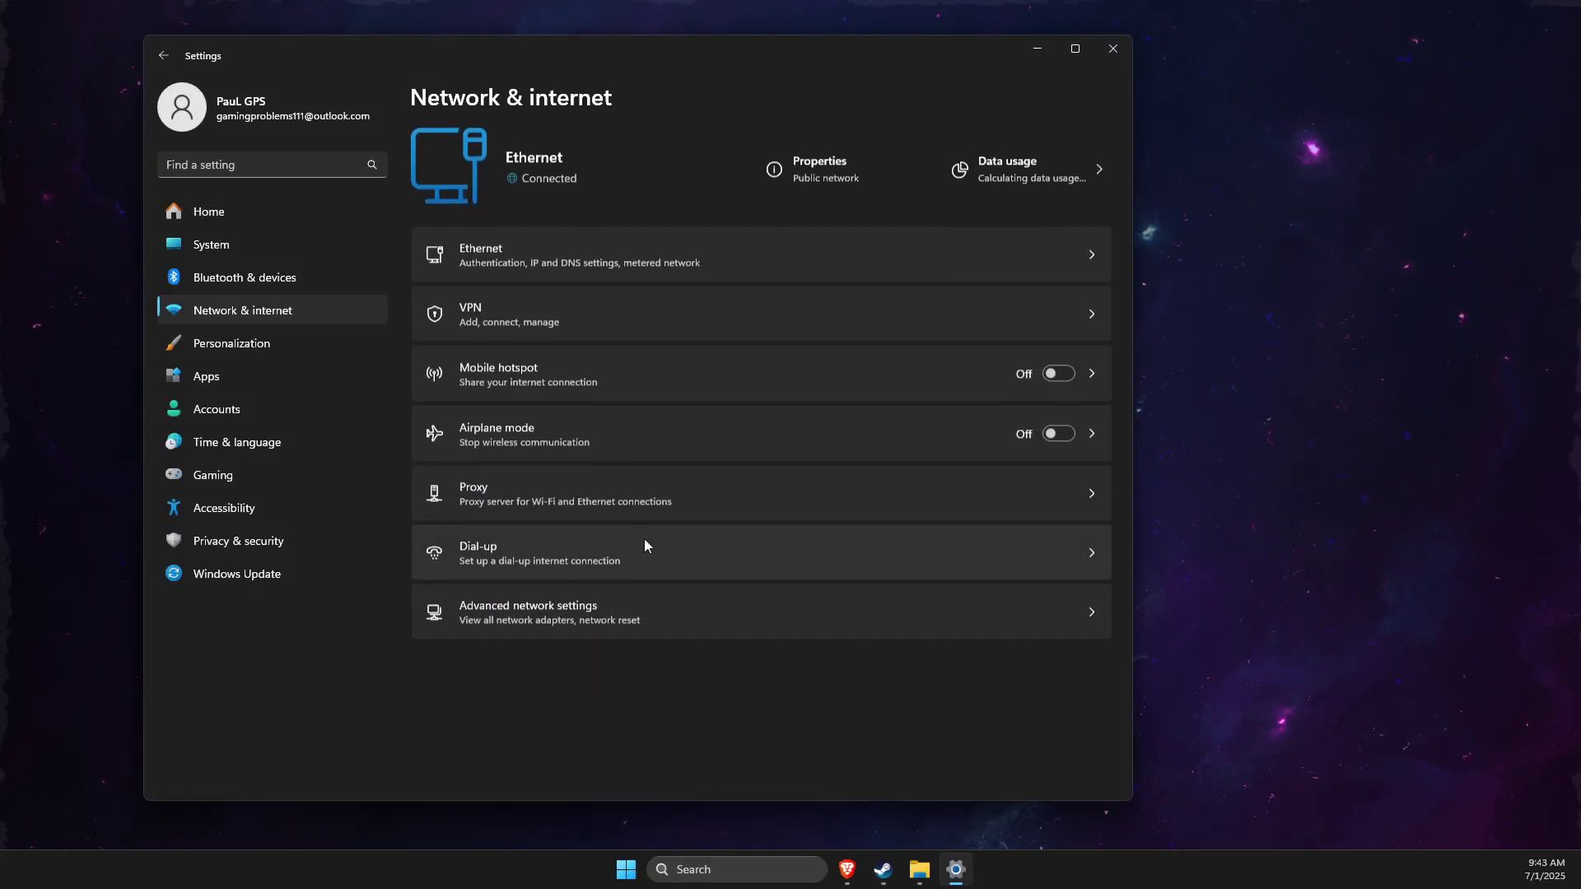
left_click(556, 611)
left_click(512, 587)
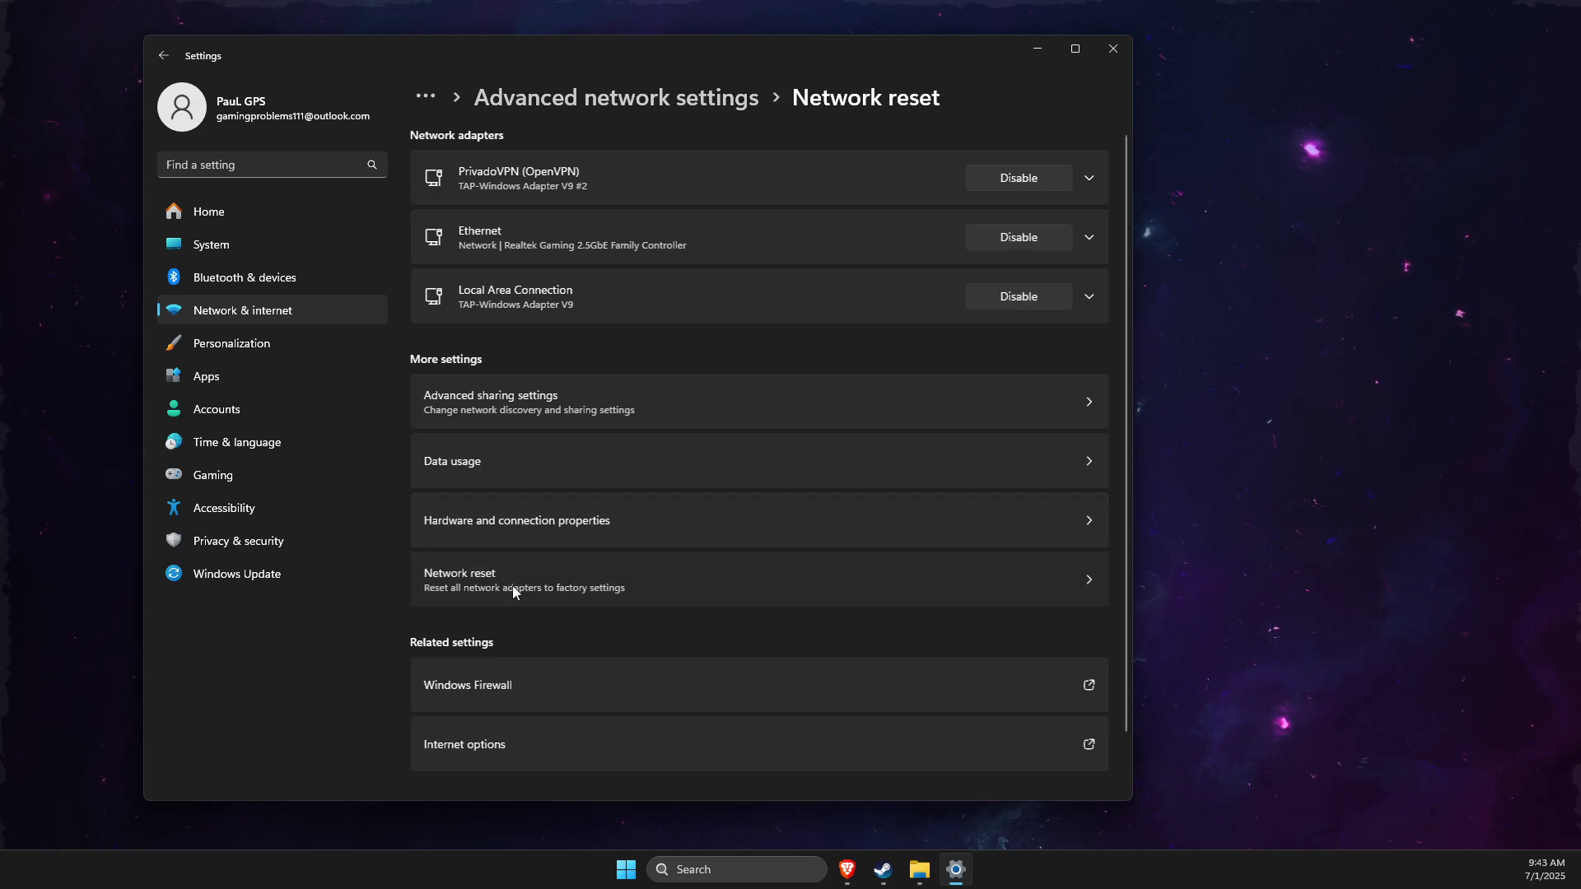
- Start the network reset, confirm it, and close the Settings window
left_click(1034, 243)
left_click(566, 477)
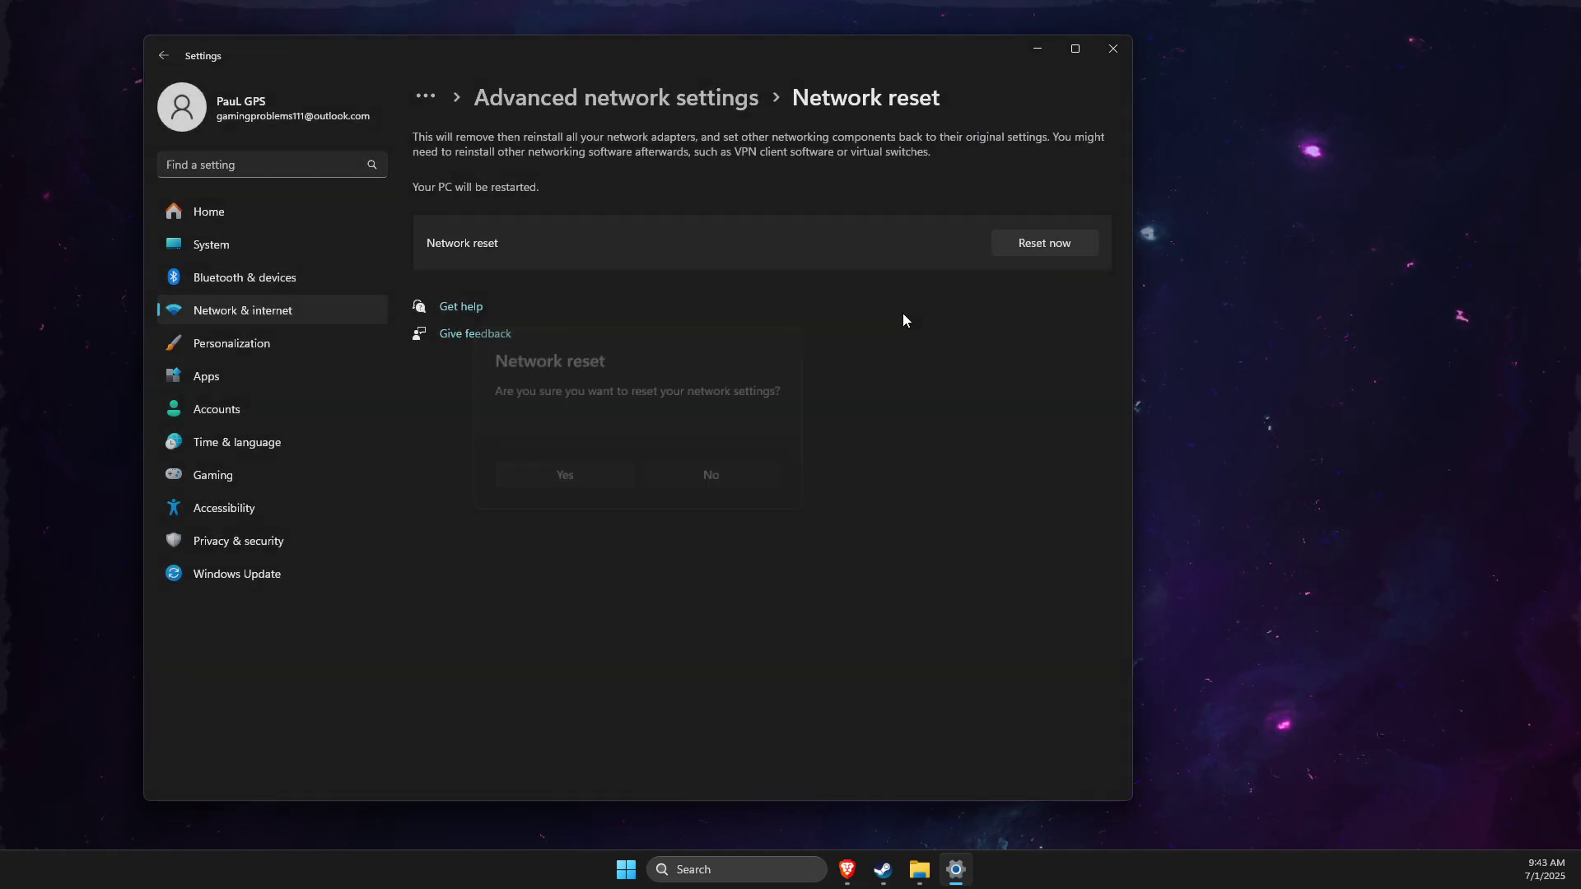
left_click(1109, 56)
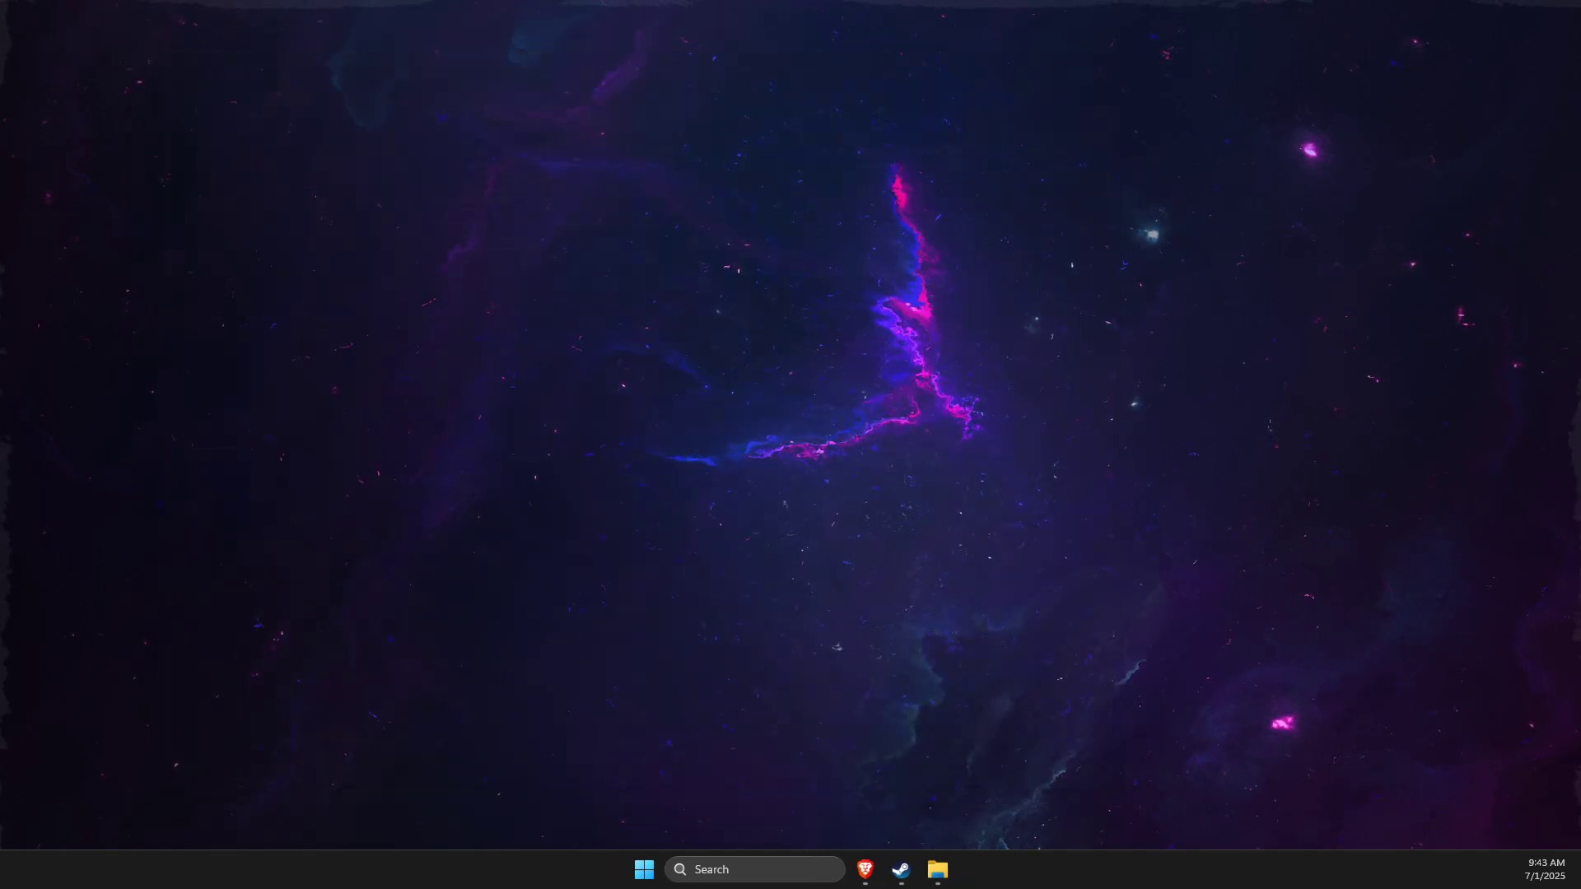